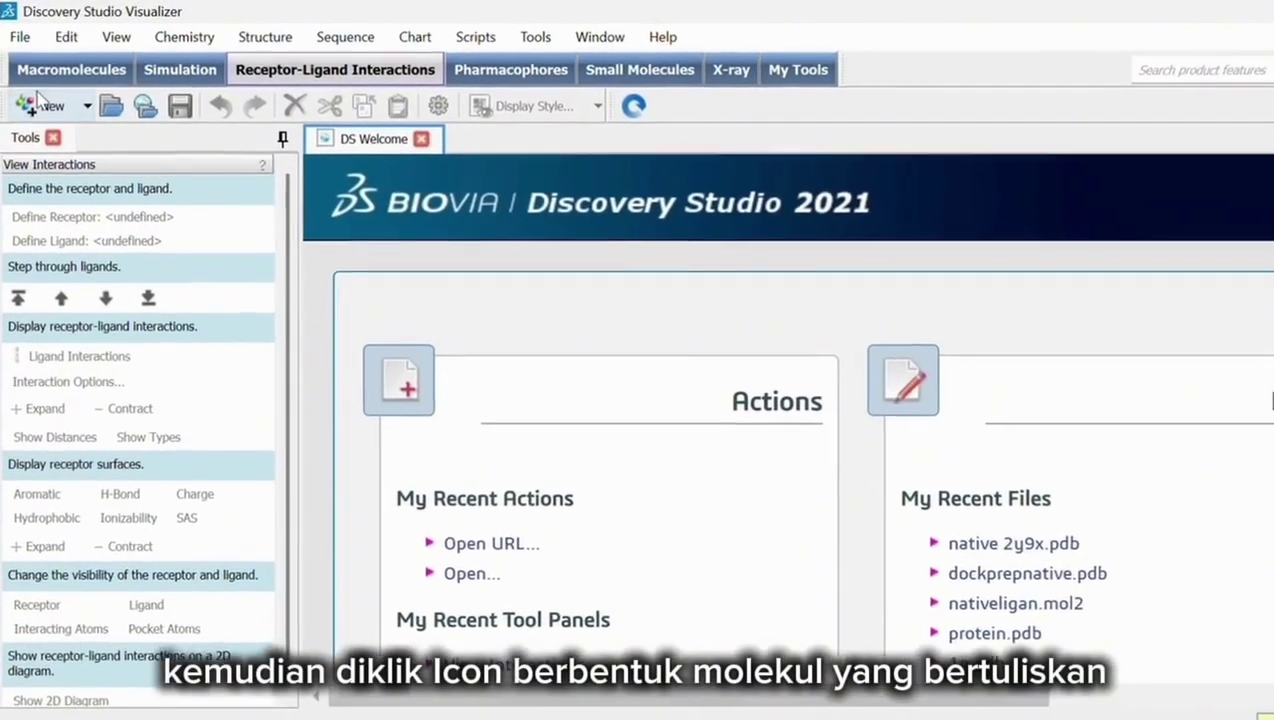
Step: Create a new molecule window and insert the prepared 2ITY protein from a file in the DOCKING folder
{"action": "left_click", "coordinate": [30, 94]}
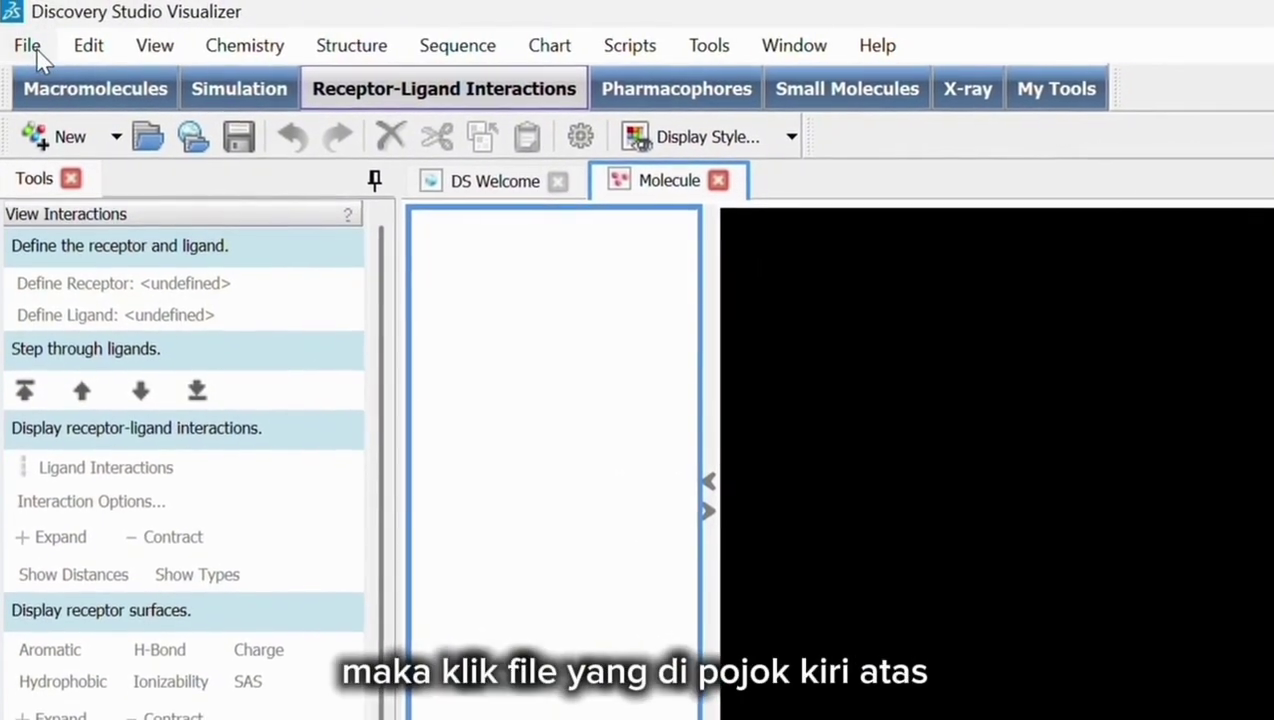
{"action": "left_click", "coordinate": [33, 48]}
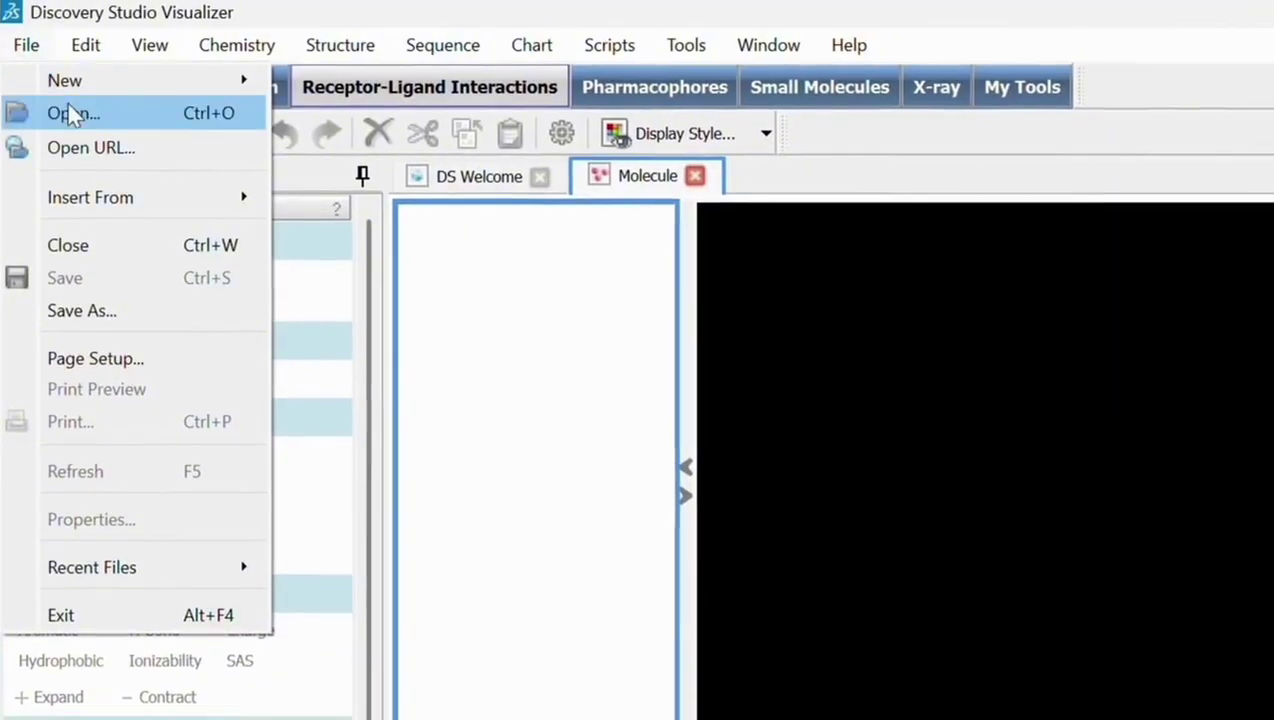
{"action": "mouse_move", "coordinate": [140, 190]}
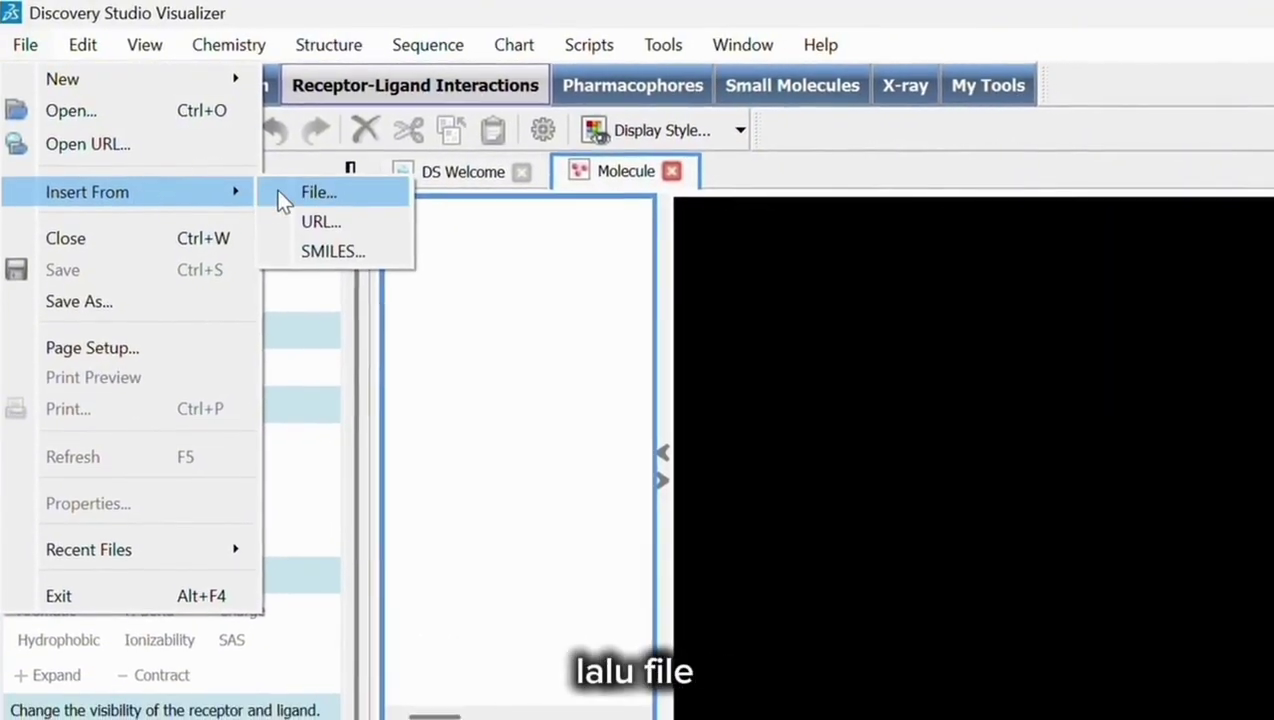
{"action": "left_click", "coordinate": [283, 195]}
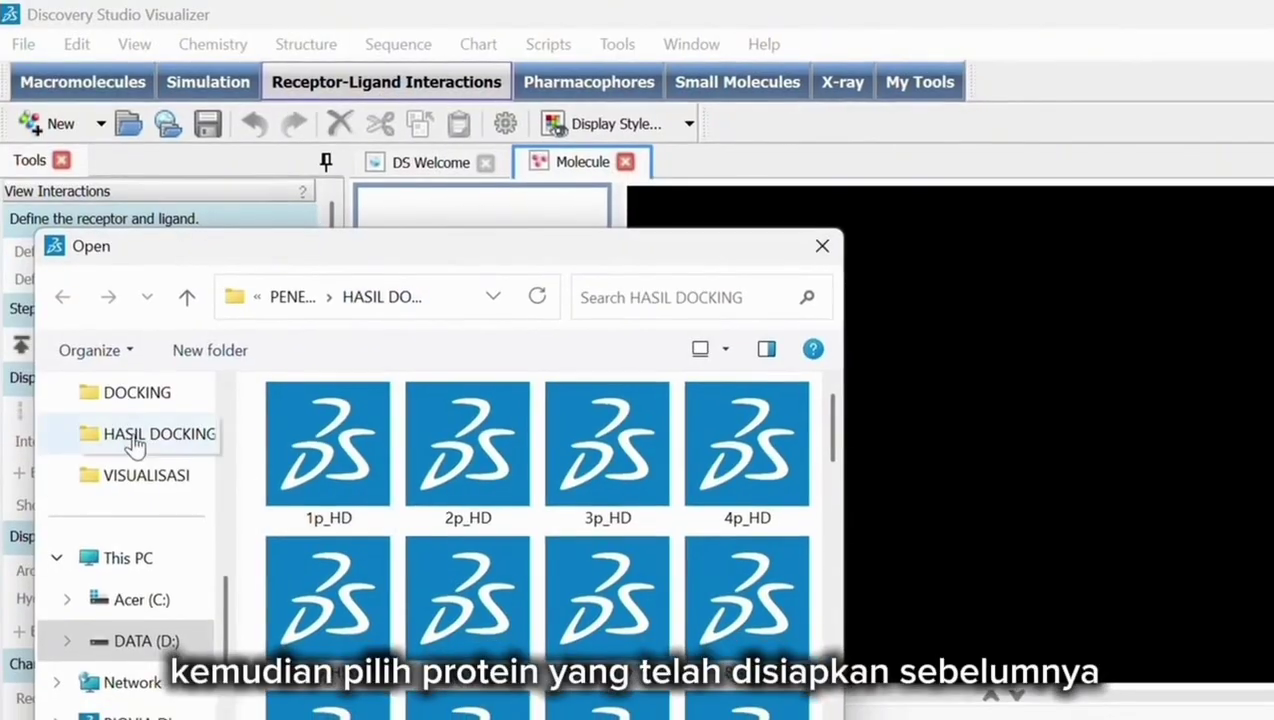
{"action": "left_click", "coordinate": [140, 391]}
{"action": "scroll", "coordinate": [352, 452], "scroll_direction": "down", "scroll_amount": 6}
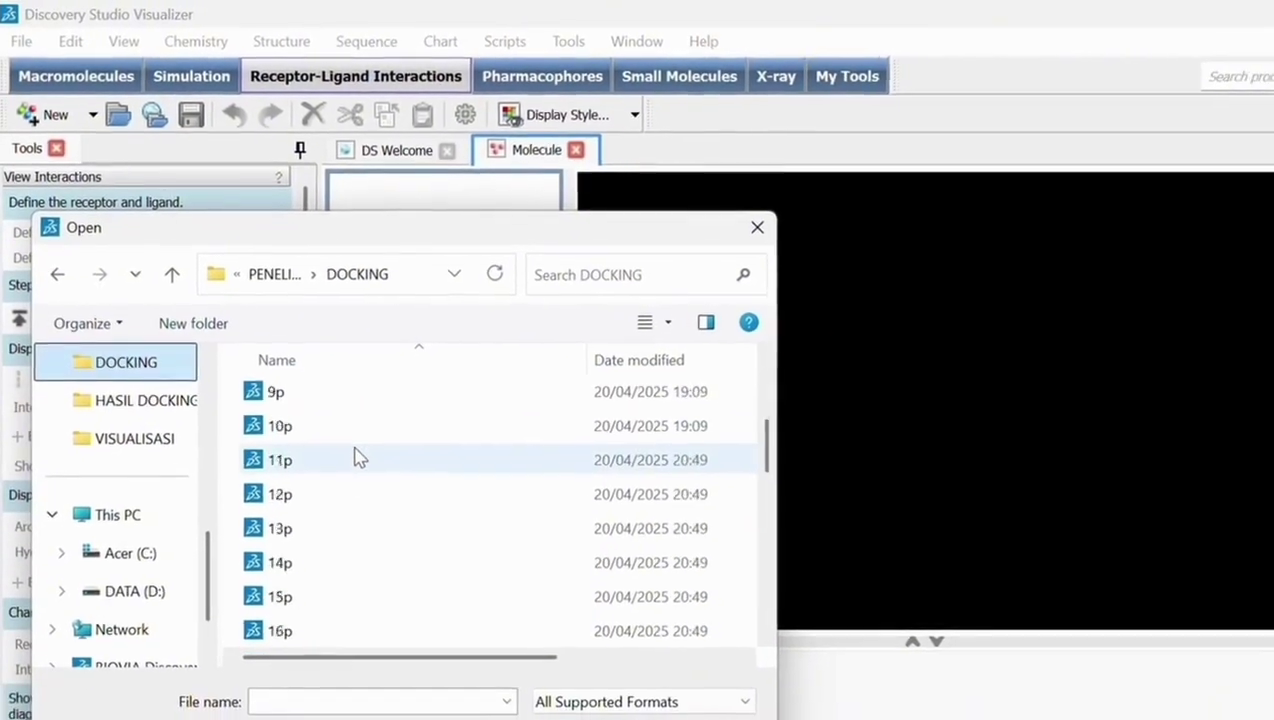
{"action": "scroll", "coordinate": [347, 443], "scroll_direction": "down", "scroll_amount": 5}
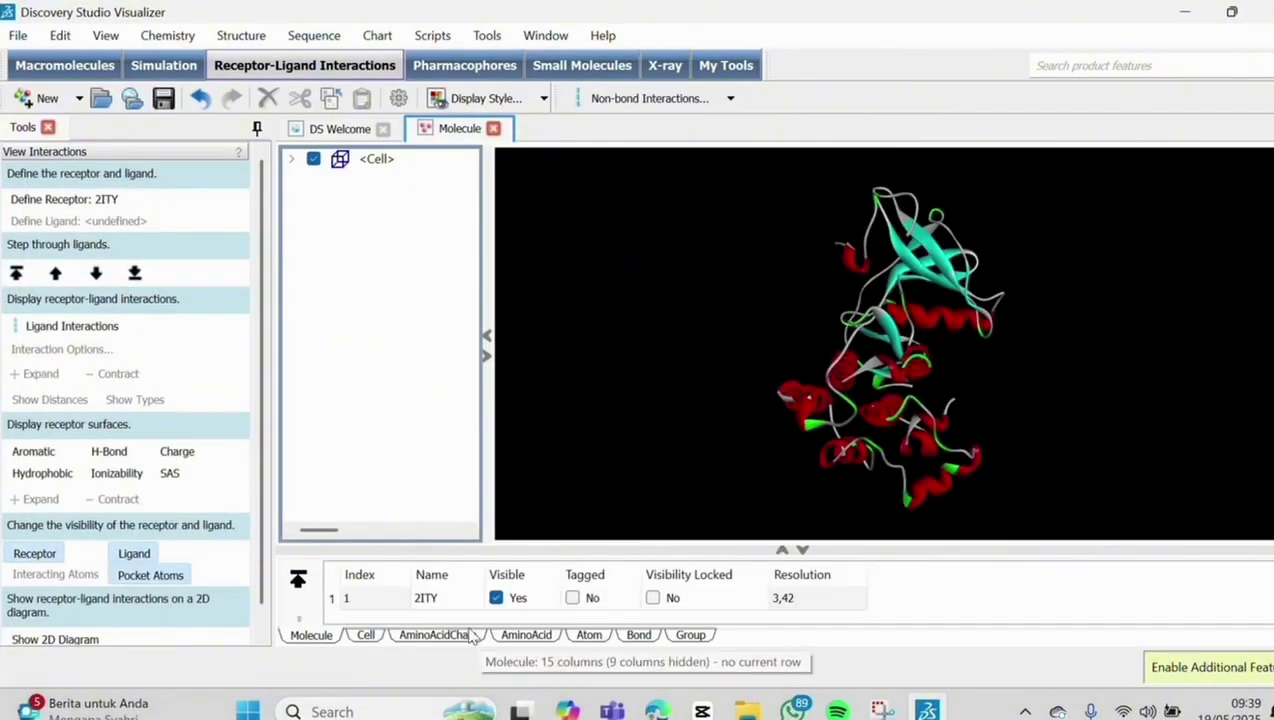
Step: Insert the docked ligand file 2p_HD from the HASIL DOCKING folder into the protein's molecule window
{"action": "left_click_drag", "start_coordinate": [1160, 407], "coordinate": [905, 402]}
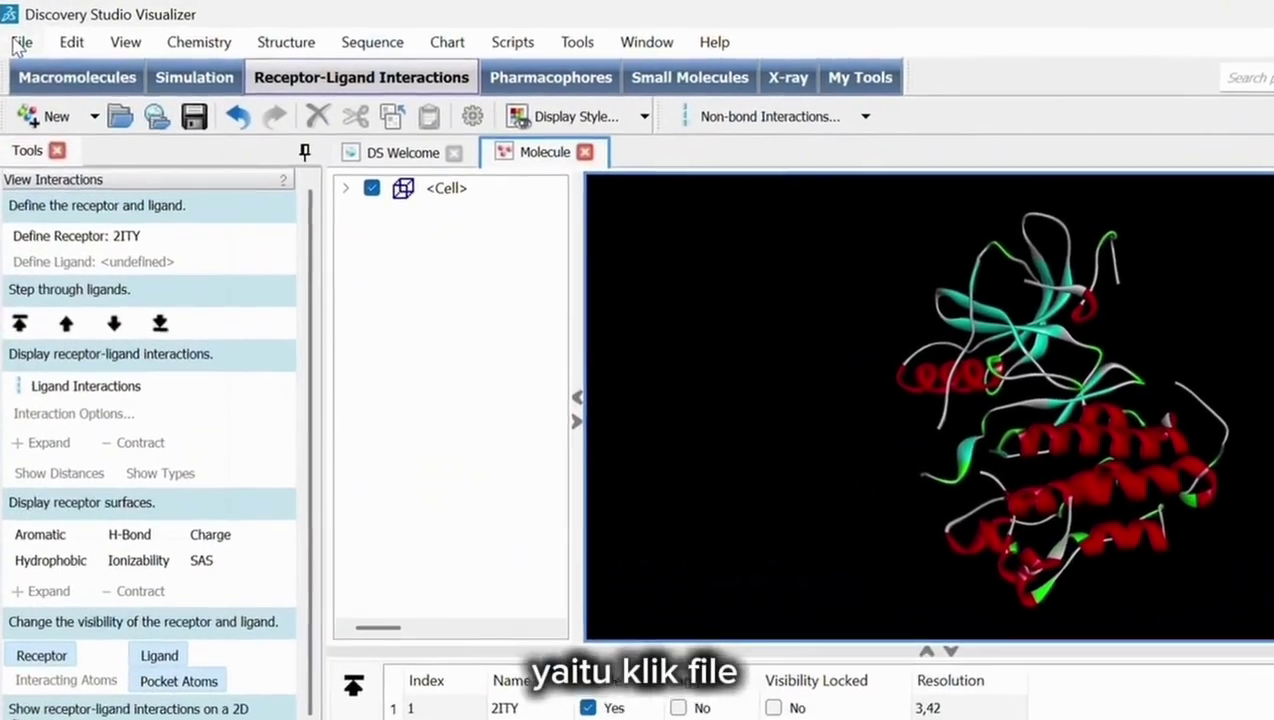
{"action": "left_click", "coordinate": [21, 42]}
{"action": "mouse_move", "coordinate": [90, 180]}
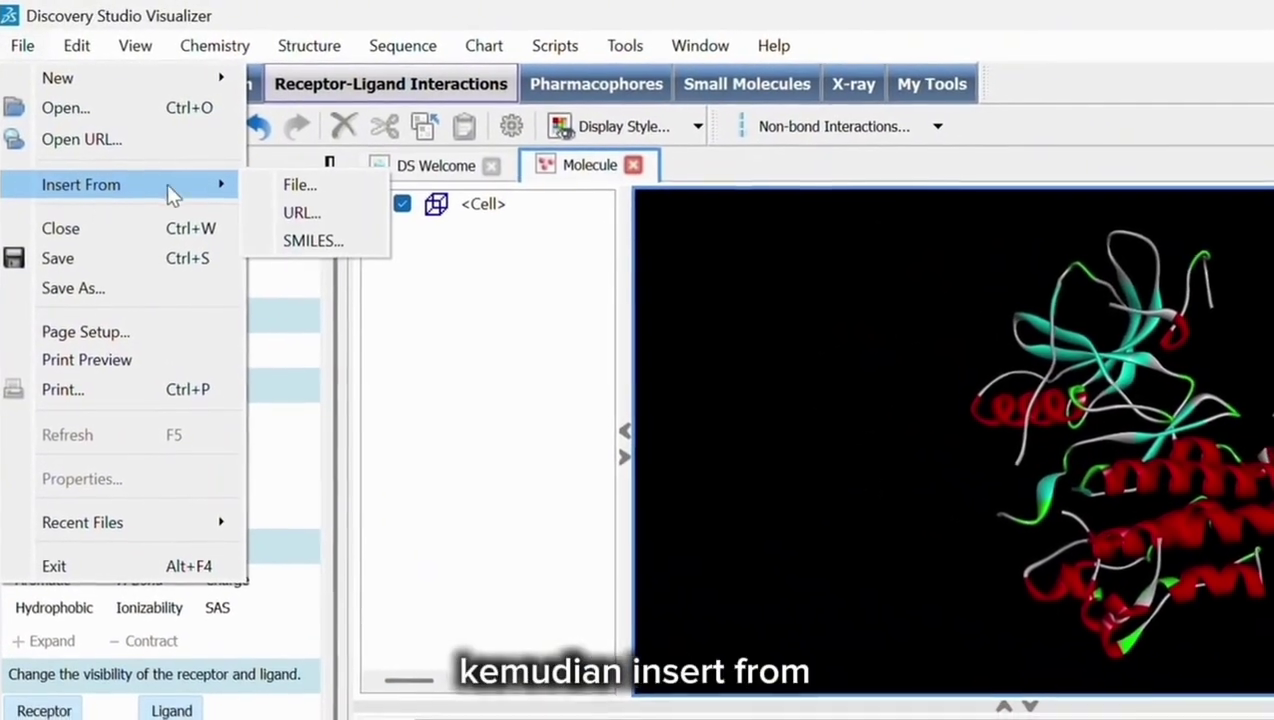
{"action": "left_click", "coordinate": [256, 184]}
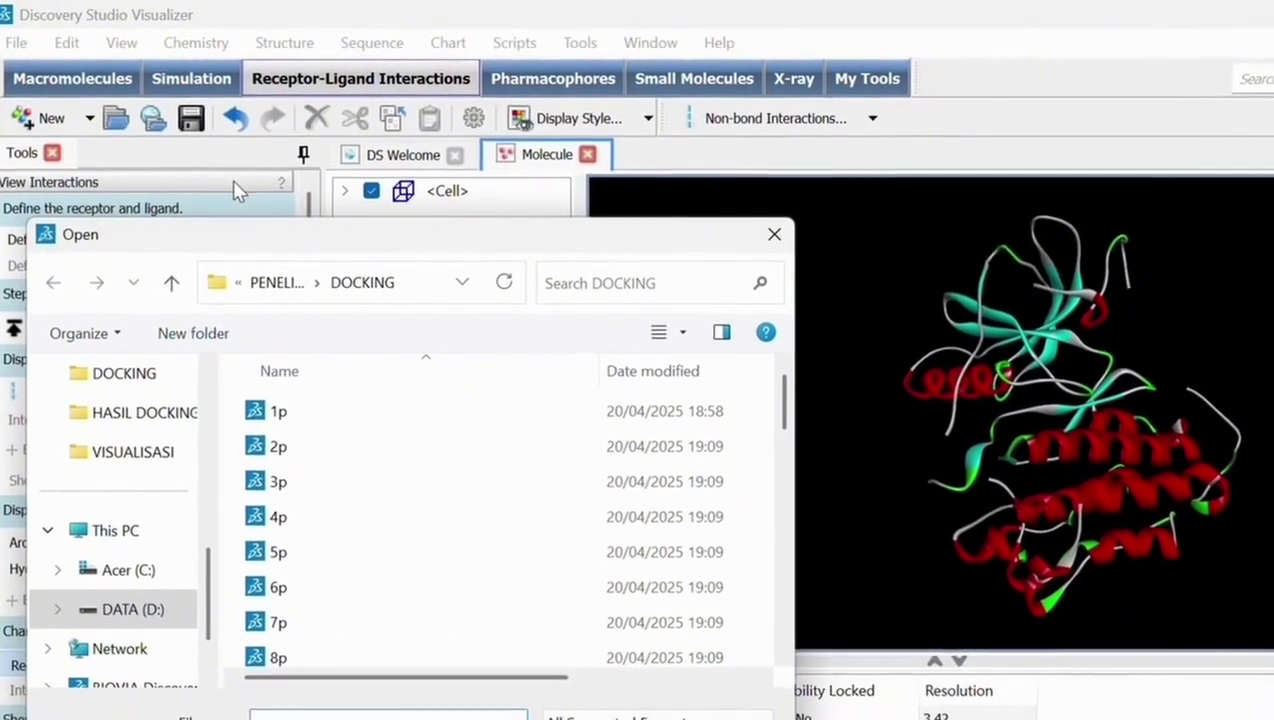
{"action": "left_click", "coordinate": [140, 411]}
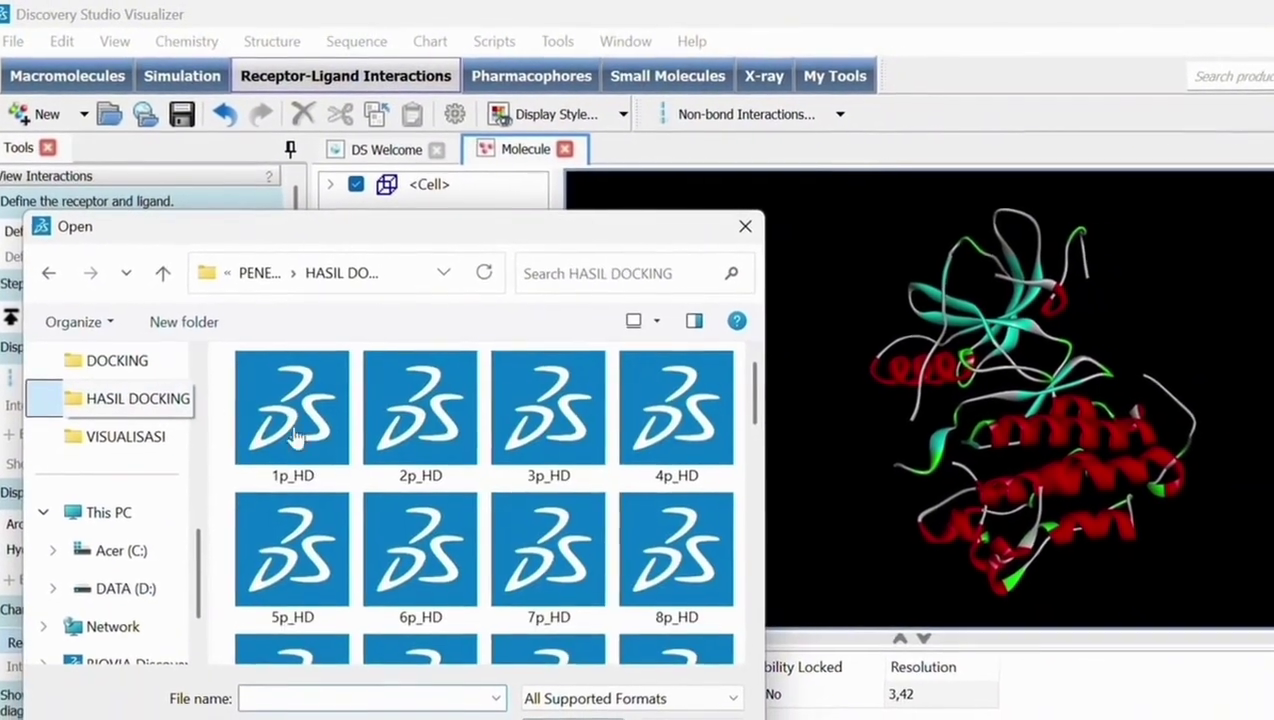
{"action": "left_click", "coordinate": [425, 435]}
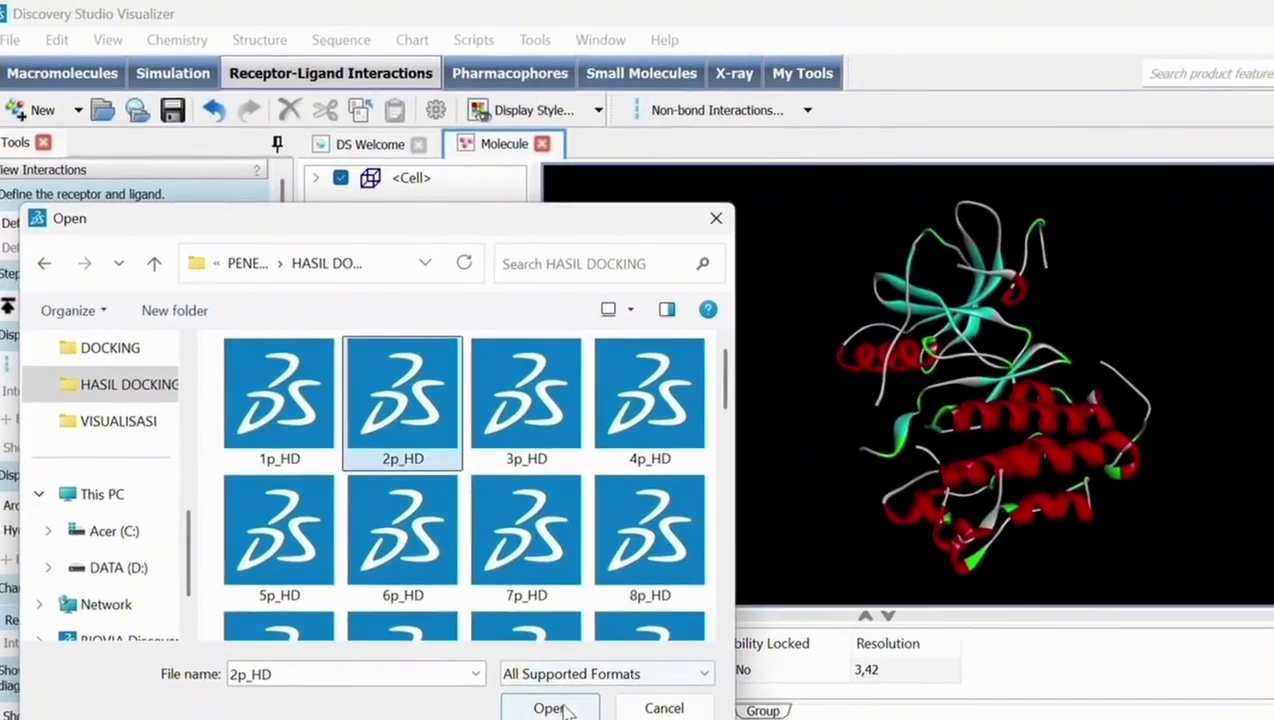
{"action": "left_click", "coordinate": [562, 708]}
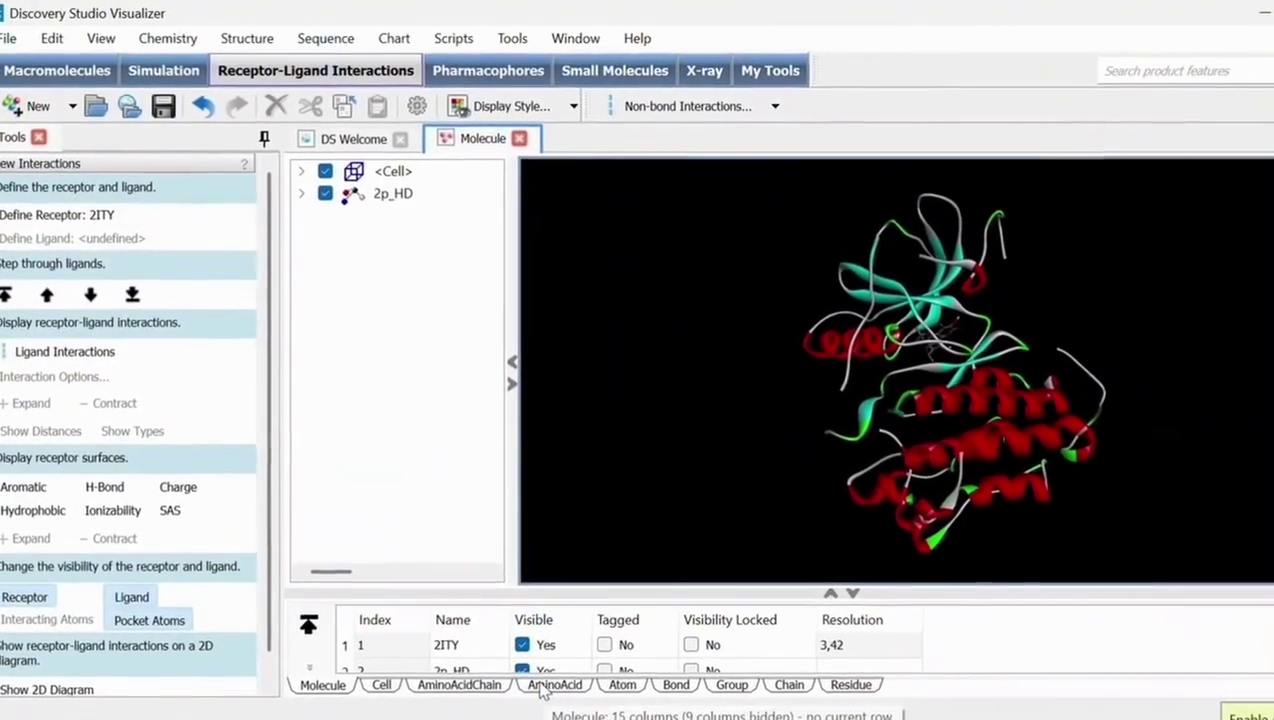
Step: Change the background color of the 3D molecule view to white (#ffffff)
{"action": "left_click_drag", "start_coordinate": [1080, 350], "coordinate": [936, 423]}
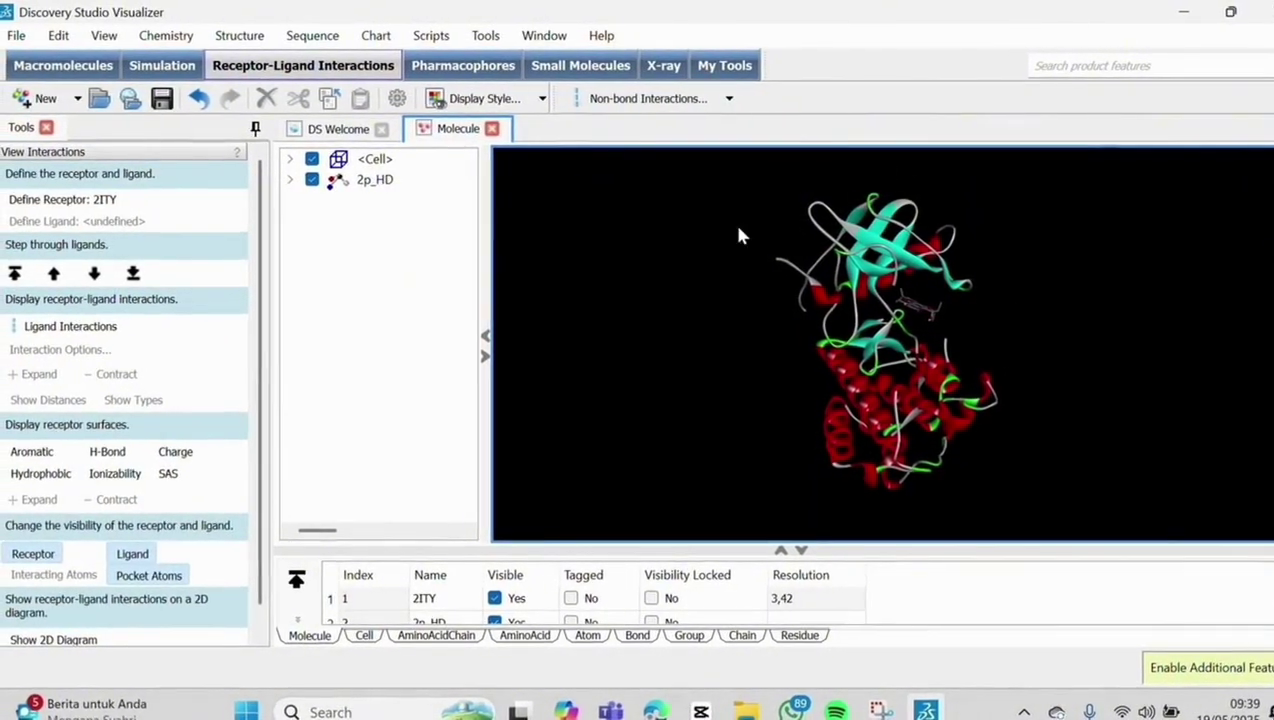
{"action": "right_click", "coordinate": [687, 223]}
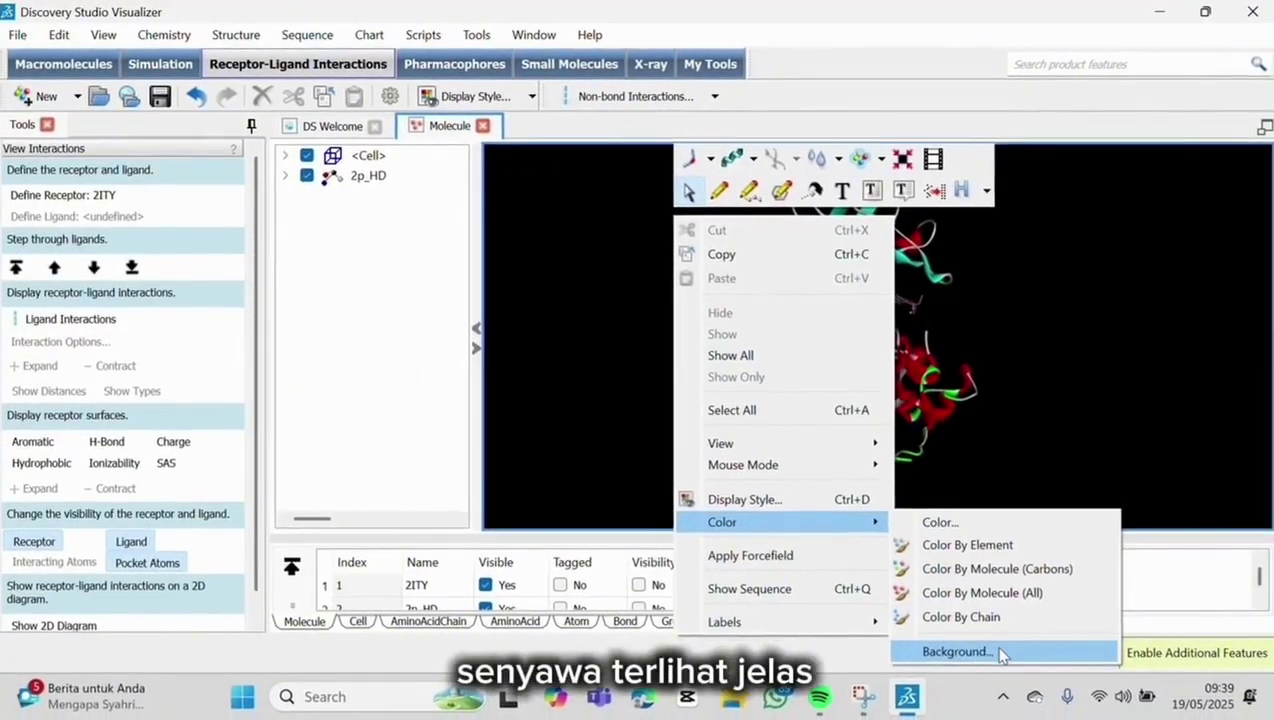
{"action": "left_click", "coordinate": [1000, 652]}
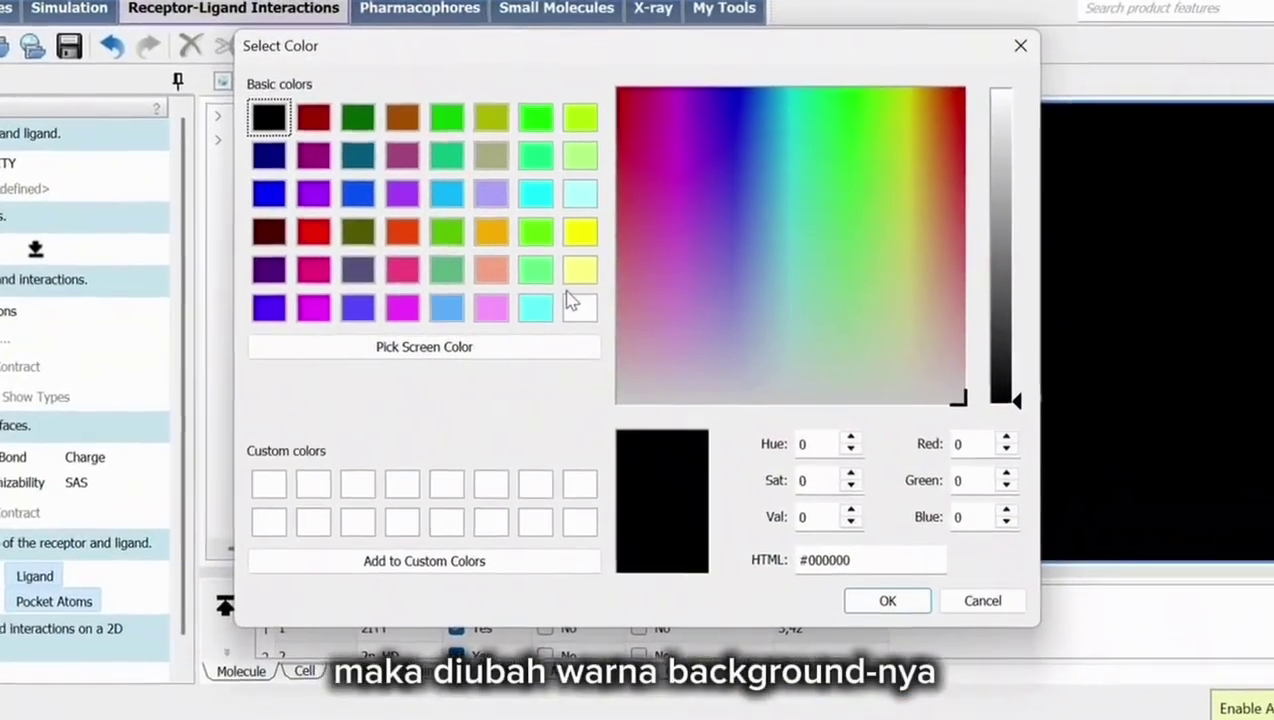
{"action": "left_click", "coordinate": [578, 306]}
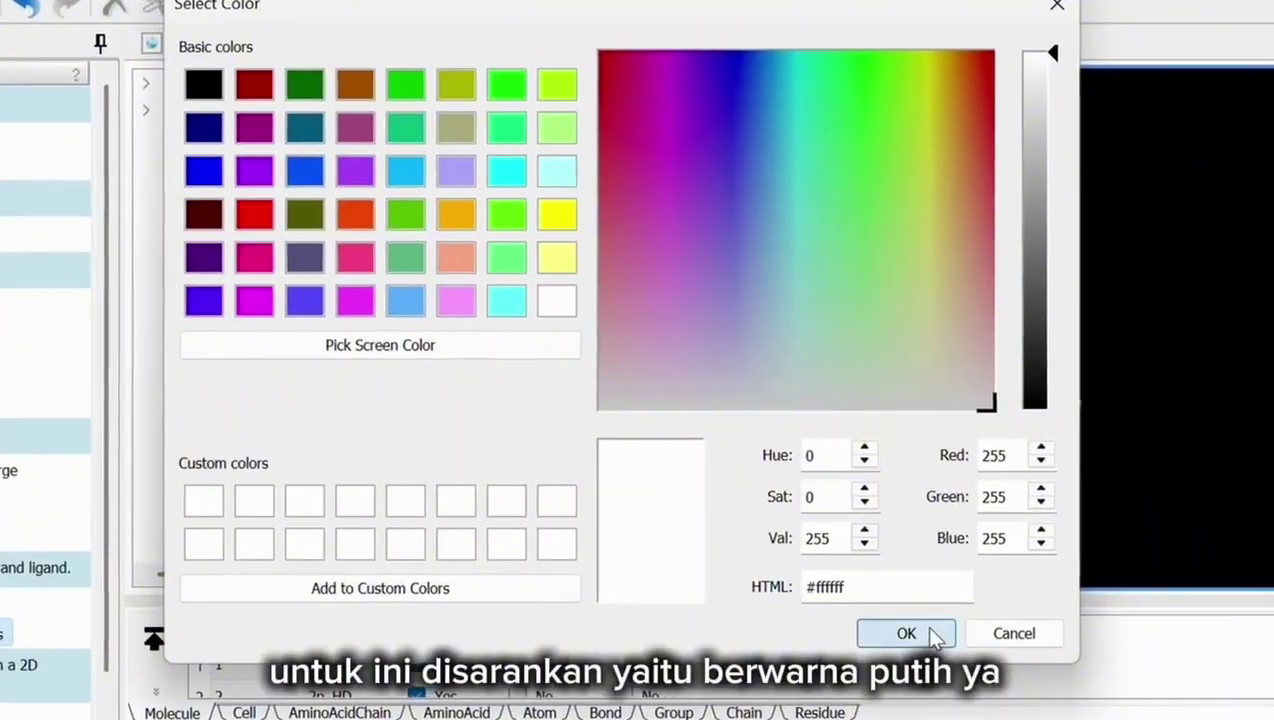
{"action": "left_click", "coordinate": [930, 634]}
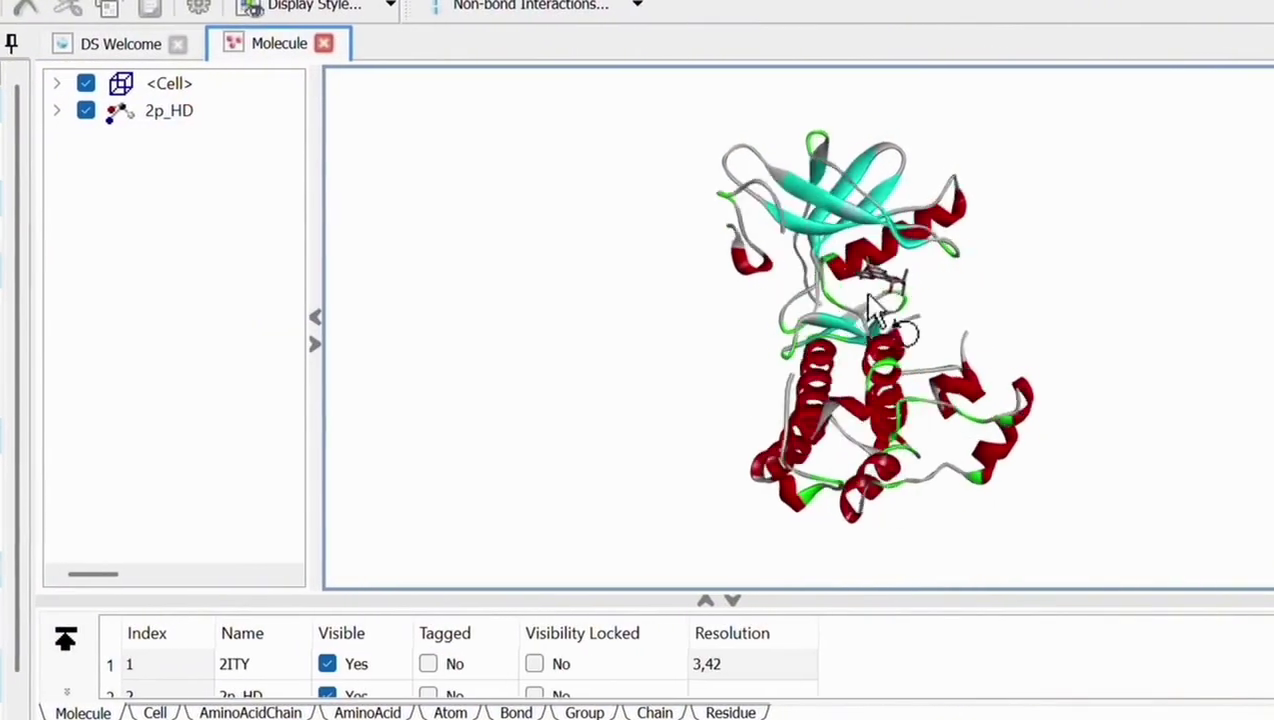
Step: Create a non-bond interaction monitor with intermolecular scope, covering hydrogen bond, electrostatic, hydrophobic and unfavorable interactions
{"action": "left_click_drag", "start_coordinate": [870, 297], "coordinate": [907, 325]}
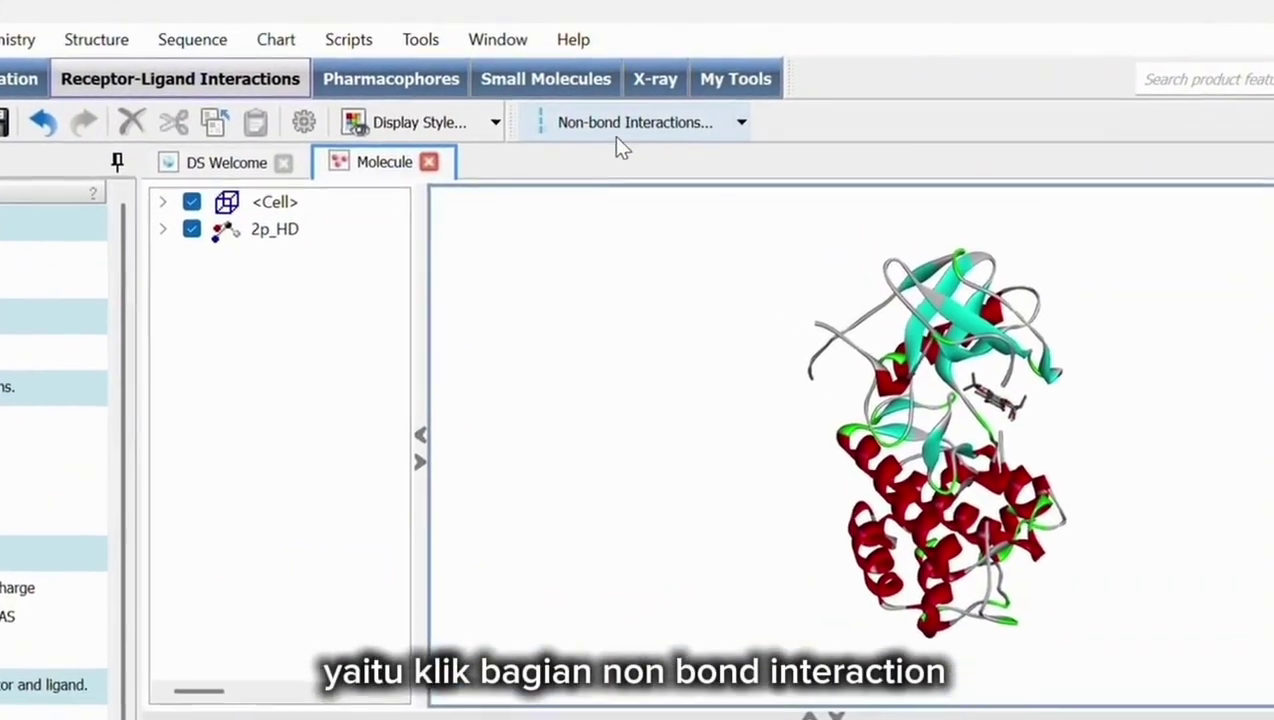
{"action": "left_click", "coordinate": [618, 124]}
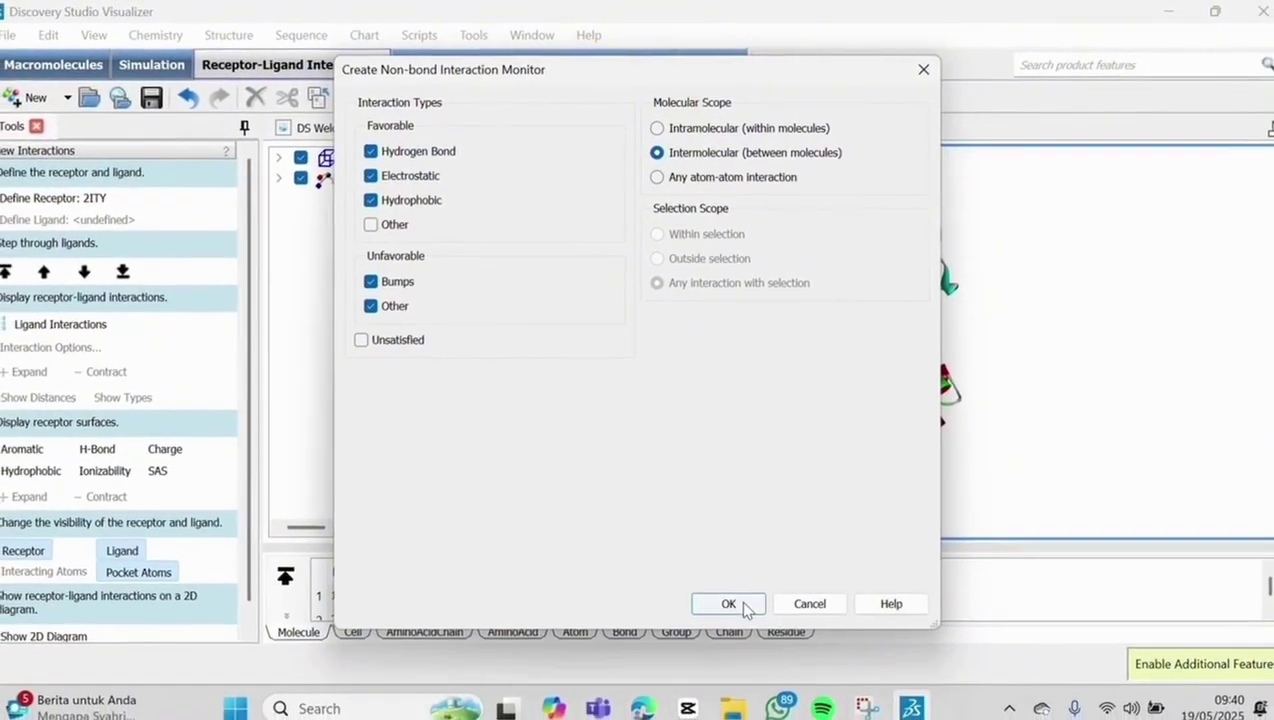
{"action": "left_click", "coordinate": [740, 606]}
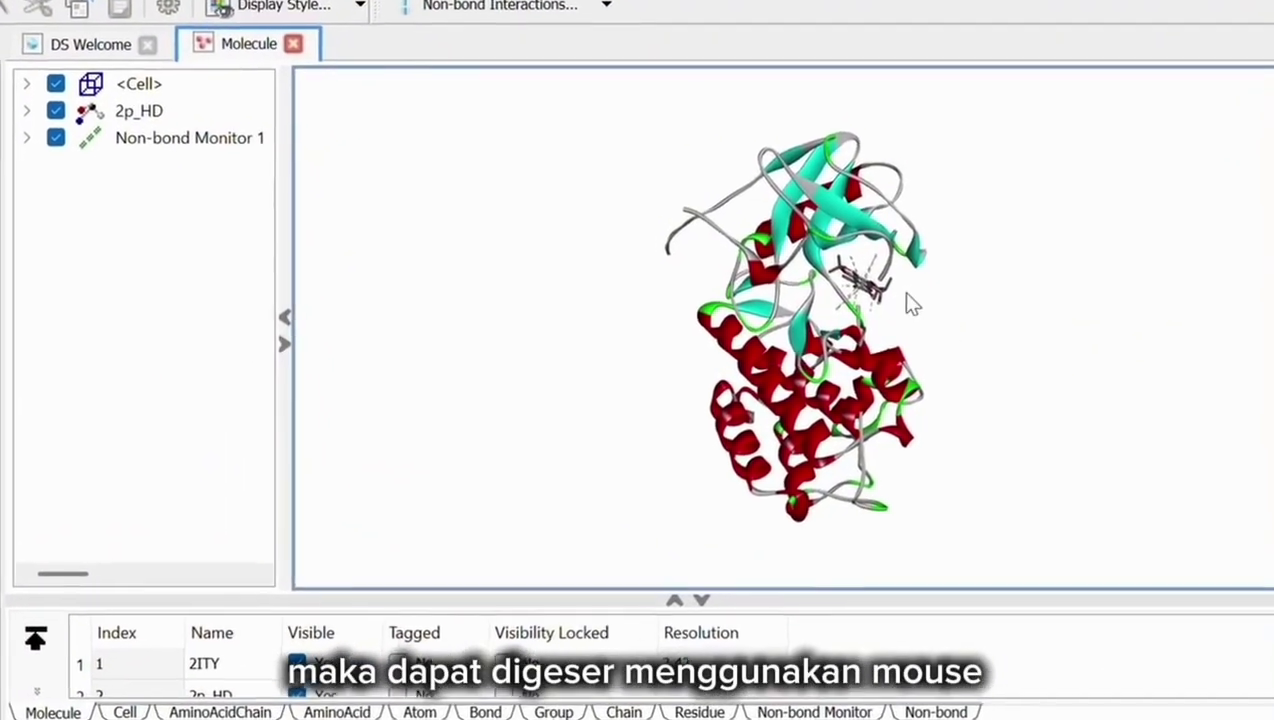
Step: Rotate the complex to show the ligand clearly and save it as Image Files named 2p_3D in the HASIL DOCKING folder
{"action": "left_click_drag", "start_coordinate": [890, 293], "coordinate": [881, 440]}
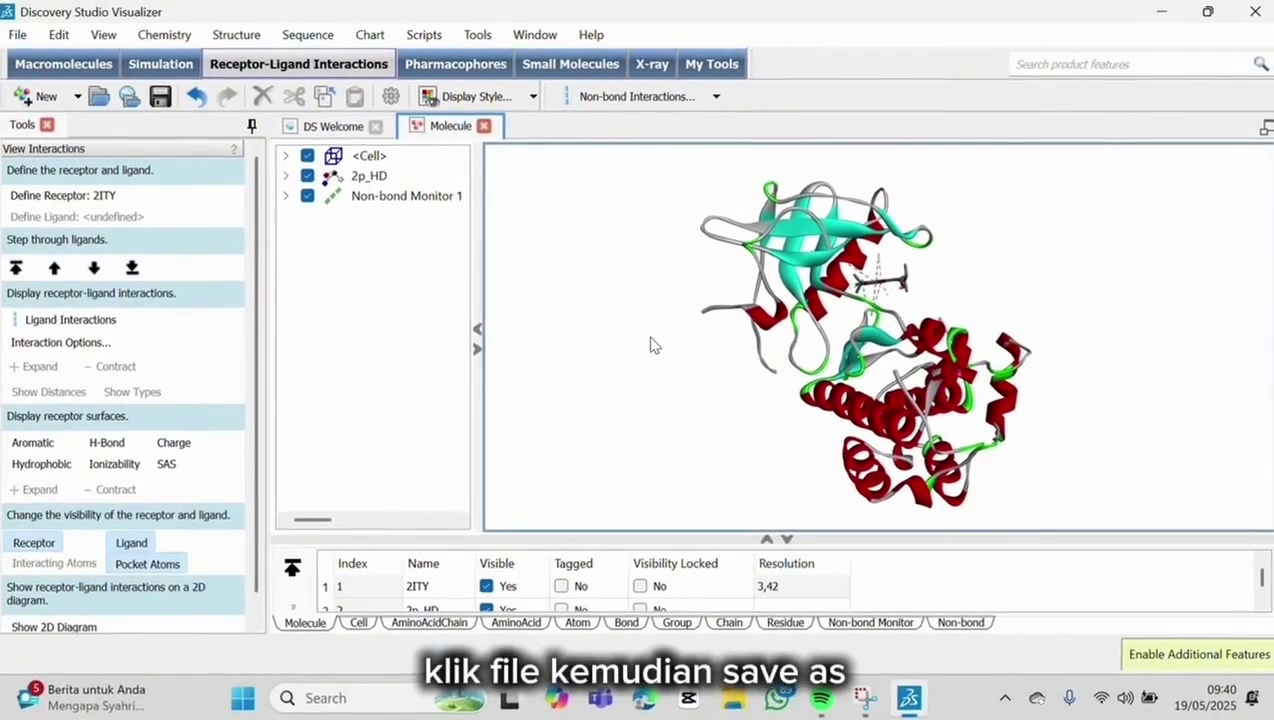
{"action": "left_click", "coordinate": [17, 34]}
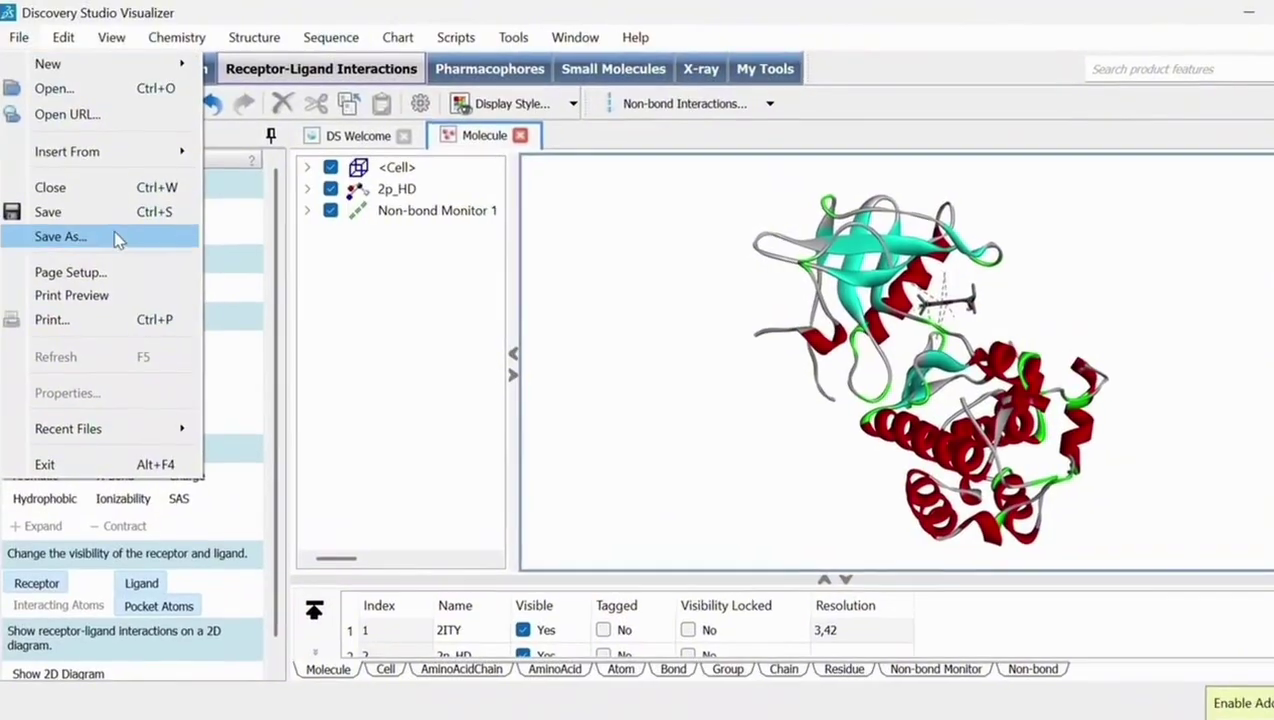
{"action": "left_click", "coordinate": [117, 234]}
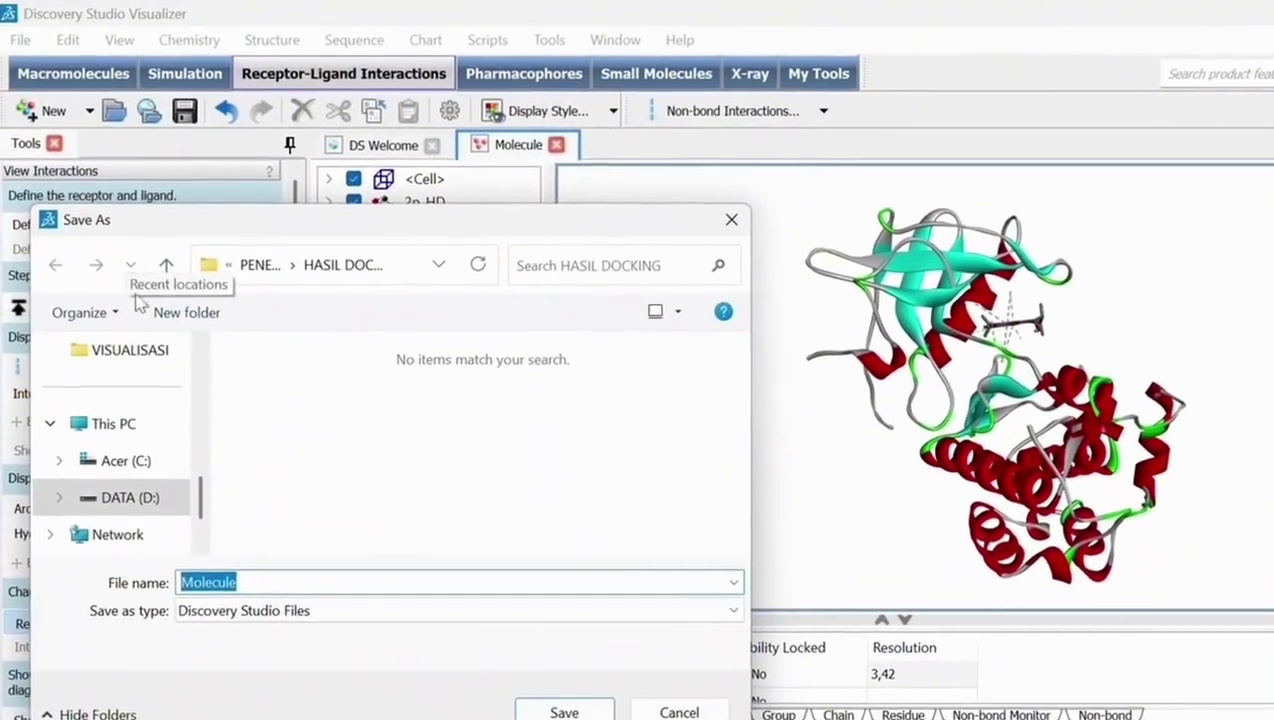
{"action": "scroll", "coordinate": [165, 400], "scroll_direction": "up", "scroll_amount": 3}
{"action": "left_click", "coordinate": [152, 428]}
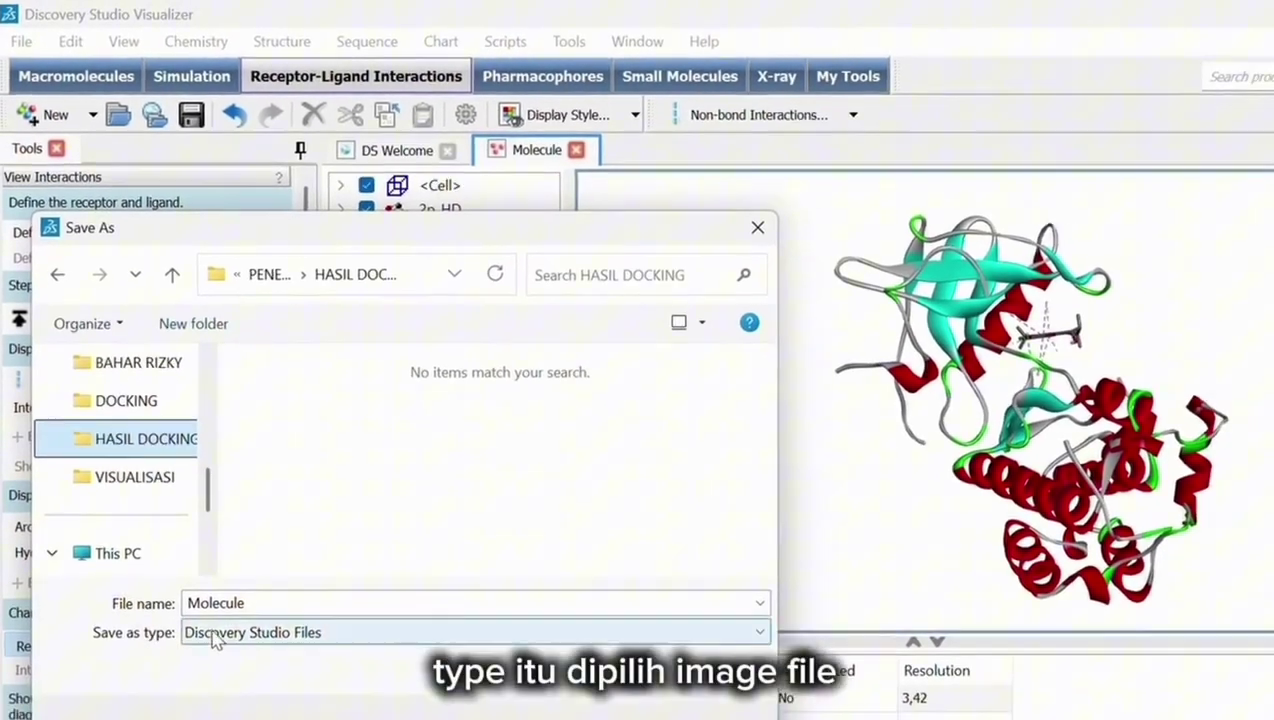
{"action": "left_click", "coordinate": [213, 632]}
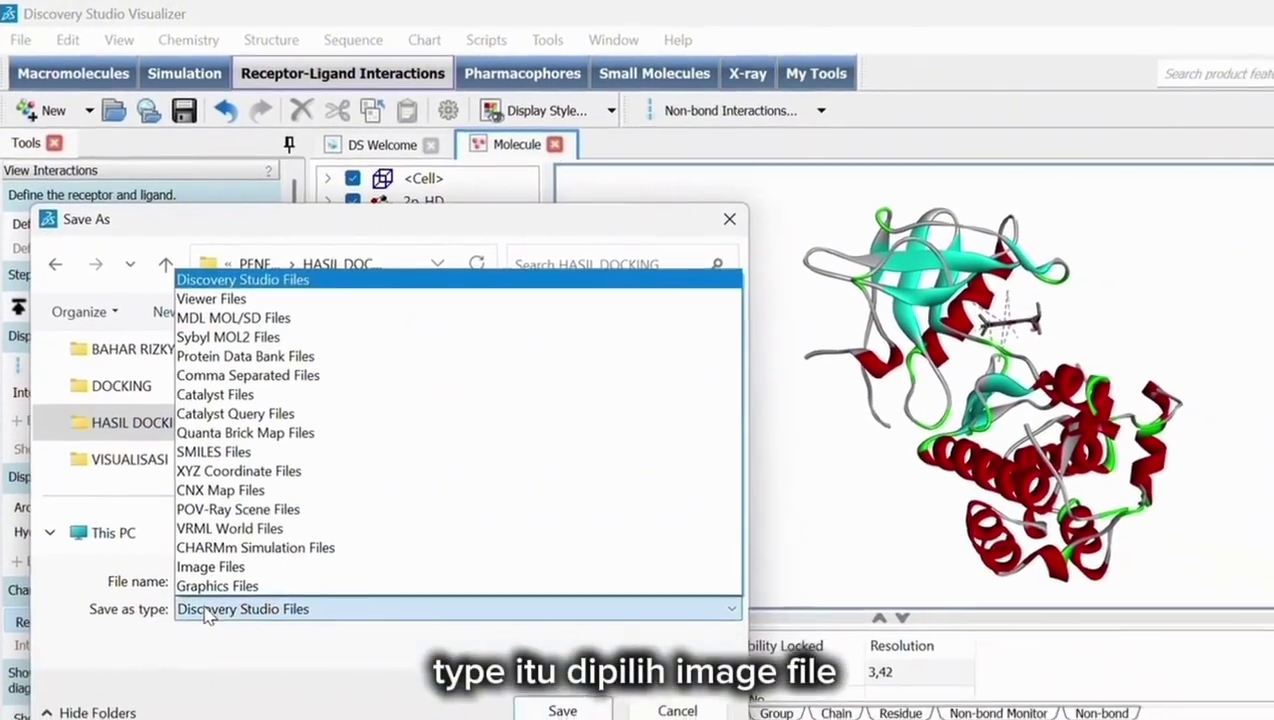
{"action": "left_click", "coordinate": [214, 578]}
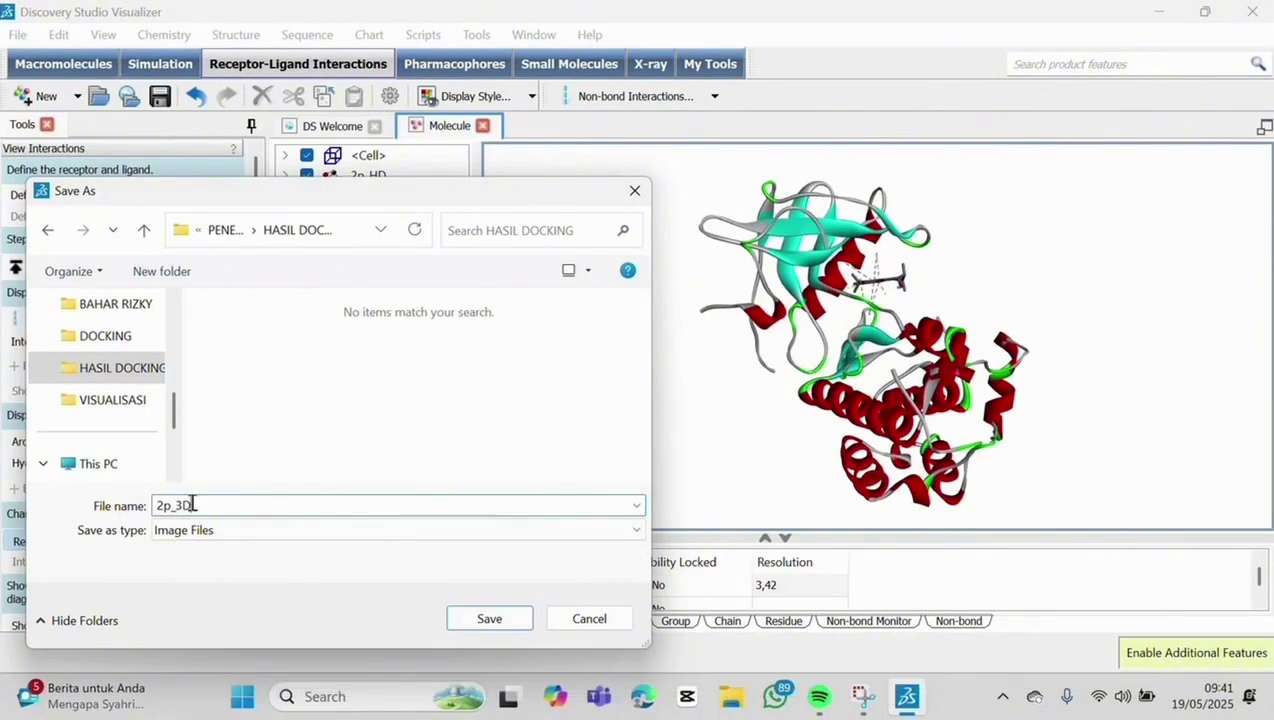
{"action": "left_click", "coordinate": [486, 619]}
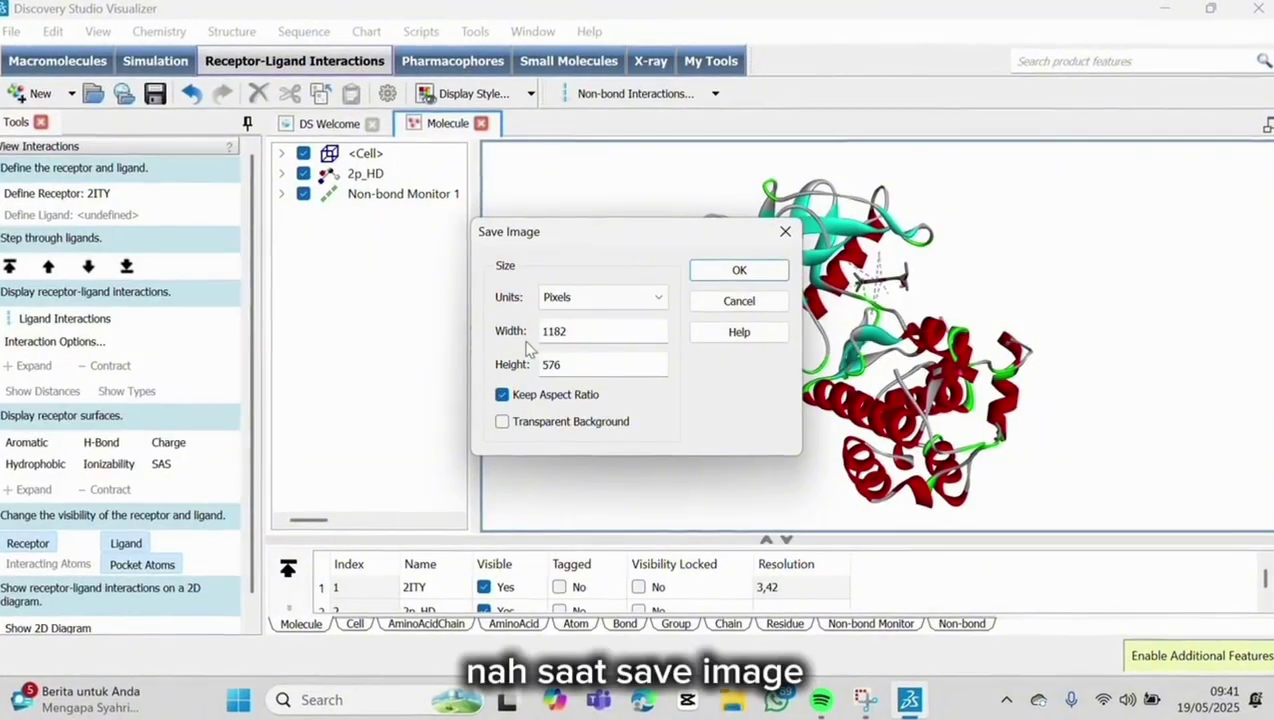
Step: Set the exported image's width to 2000 pixels and finish saving the image
{"action": "left_click", "coordinate": [568, 336]}
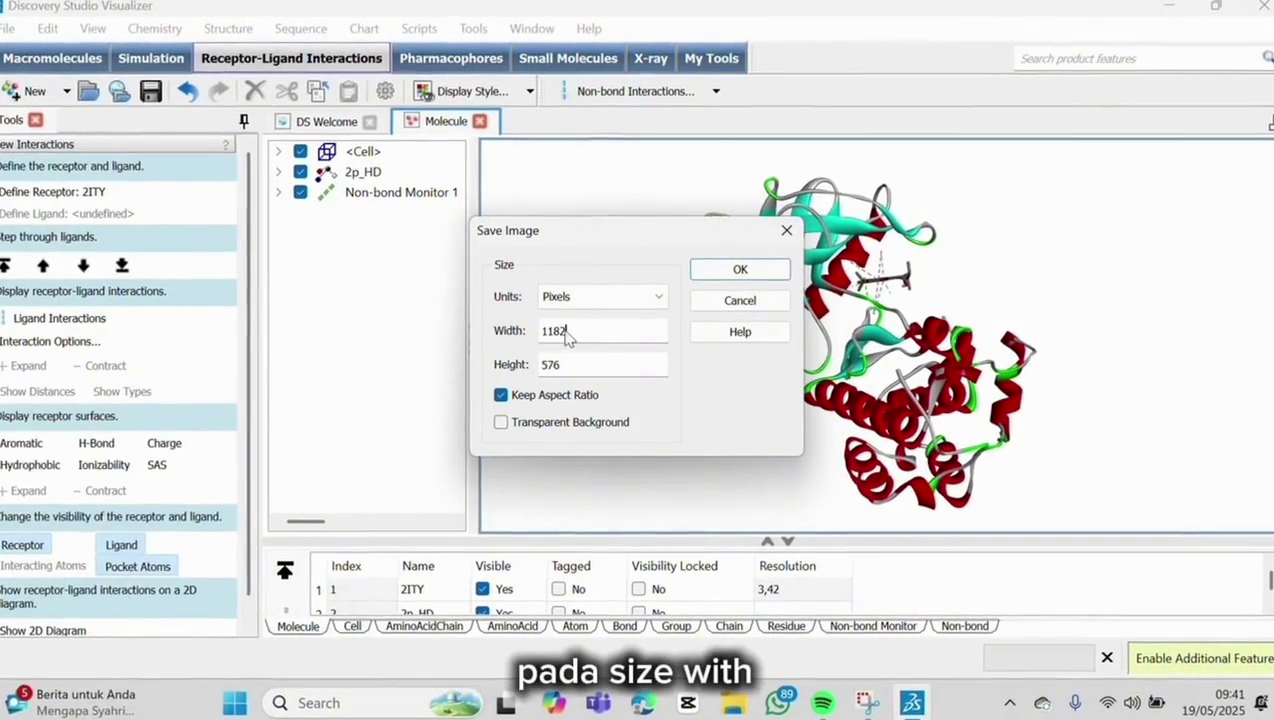
{"action": "left_click_drag", "start_coordinate": [568, 338], "coordinate": [541, 332]}
{"action": "type", "text": "2000"}
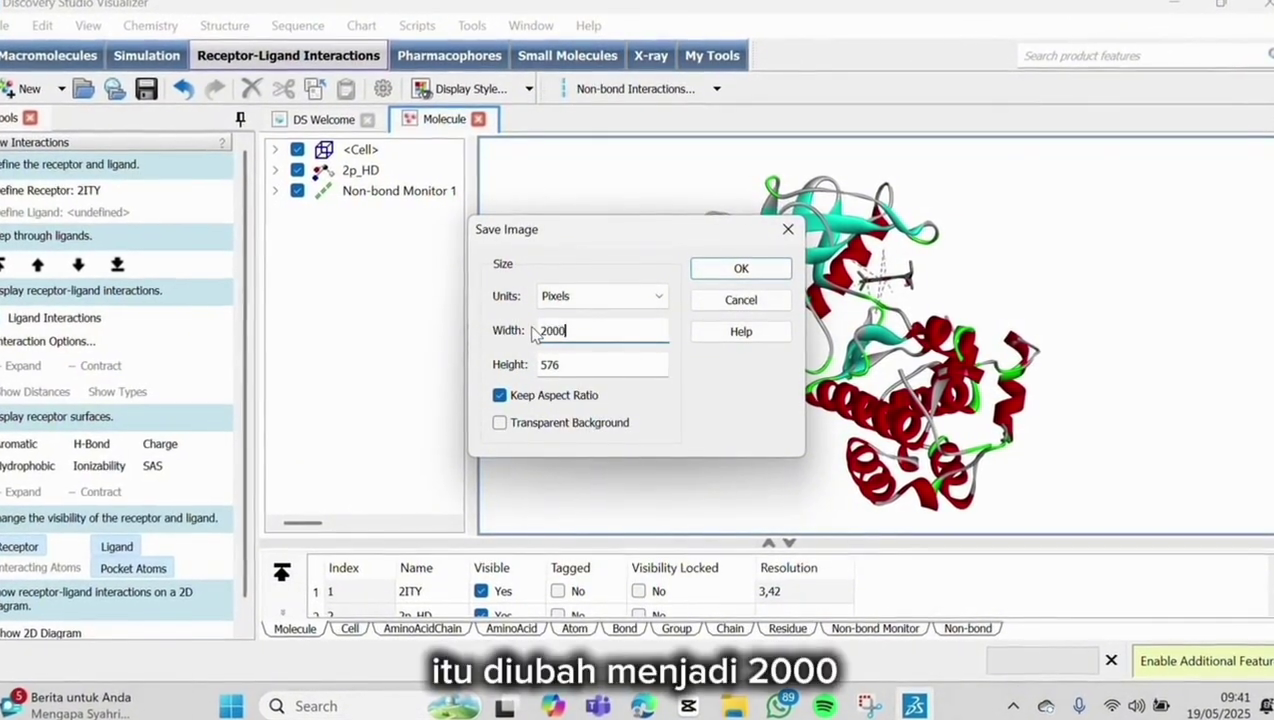
{"action": "left_click", "coordinate": [720, 265]}
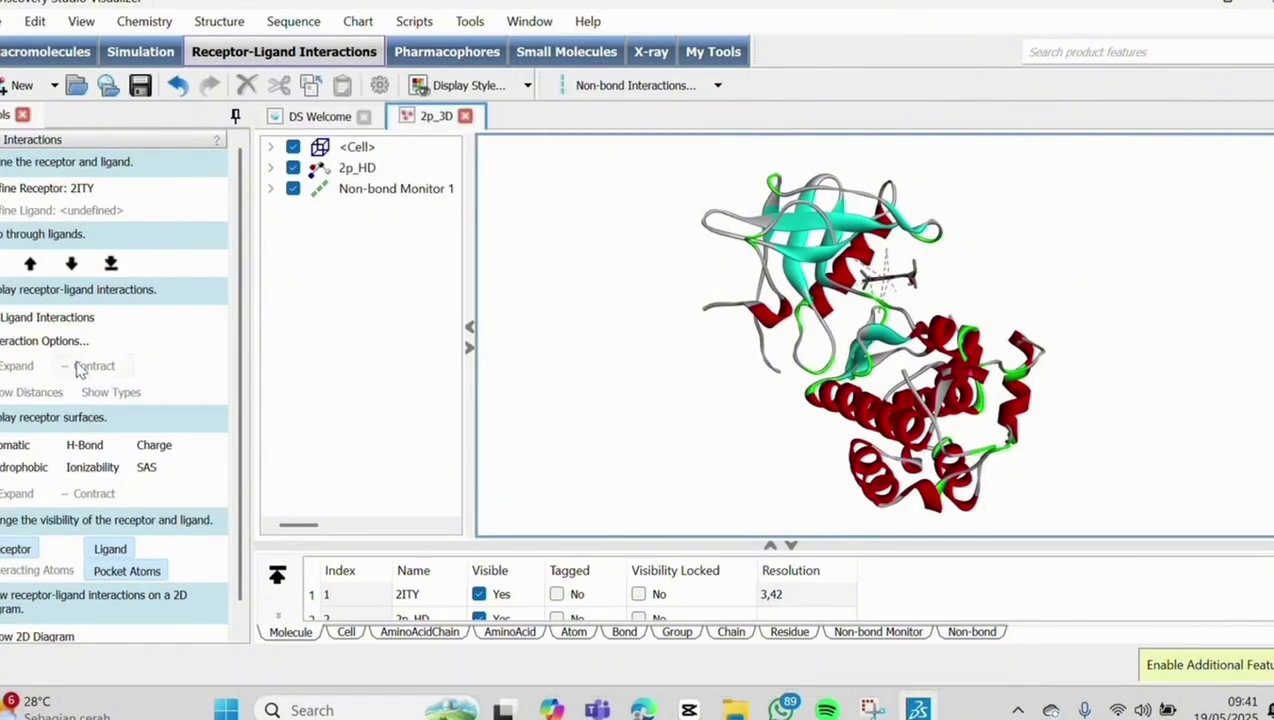
Step: Show the receptor-ligand interactions as a 2D diagram and maximize the diagram window
{"action": "scroll", "coordinate": [98, 537], "scroll_direction": "down", "scroll_amount": 1}
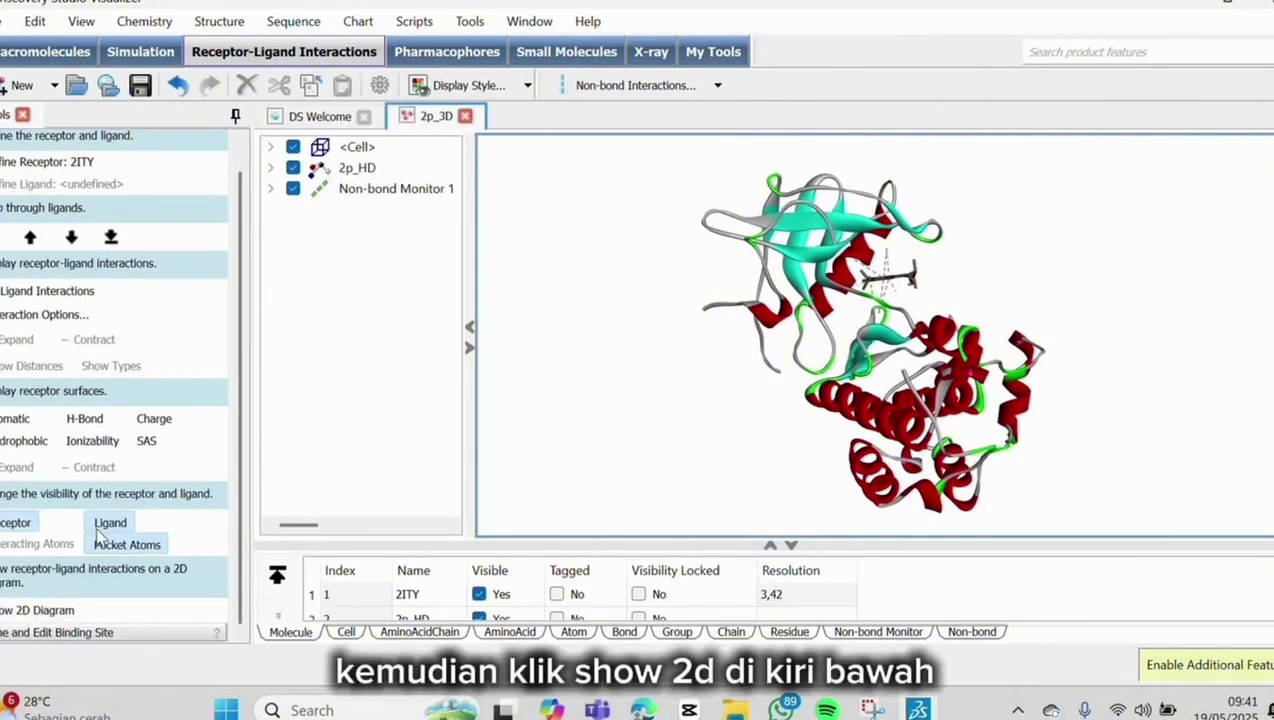
{"action": "left_click", "coordinate": [60, 611]}
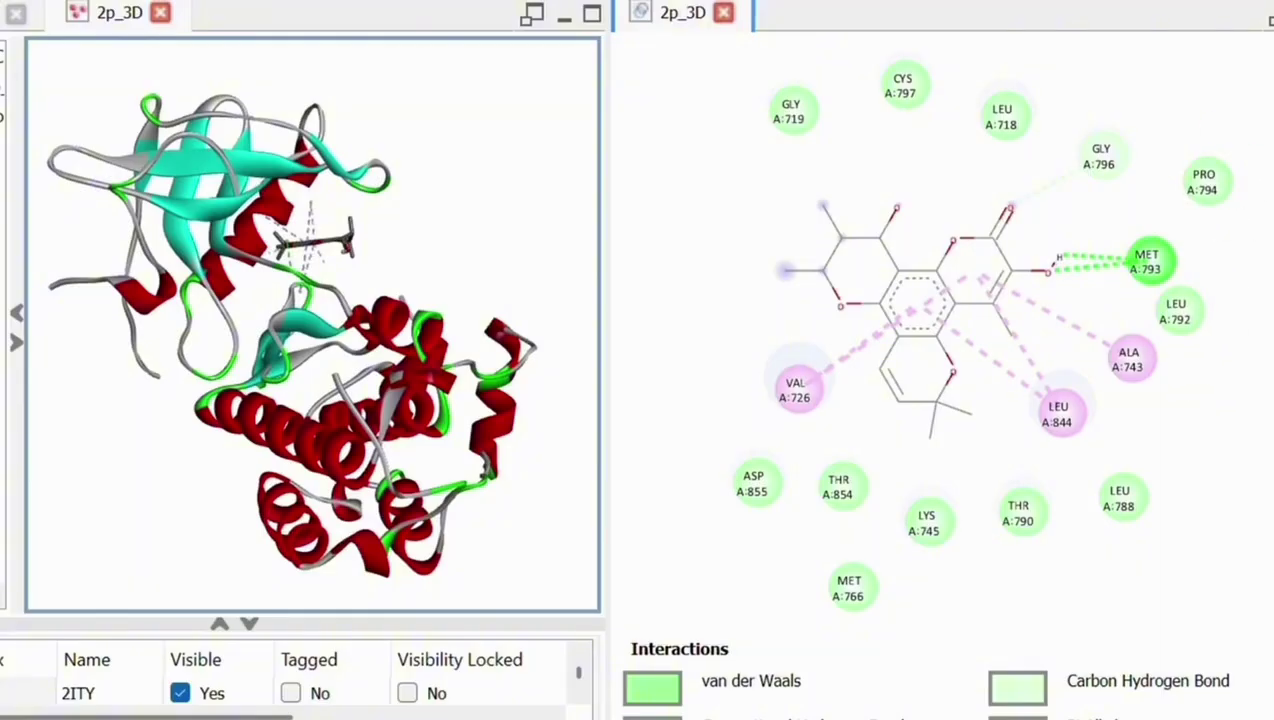
{"action": "left_click", "coordinate": [1272, 16]}
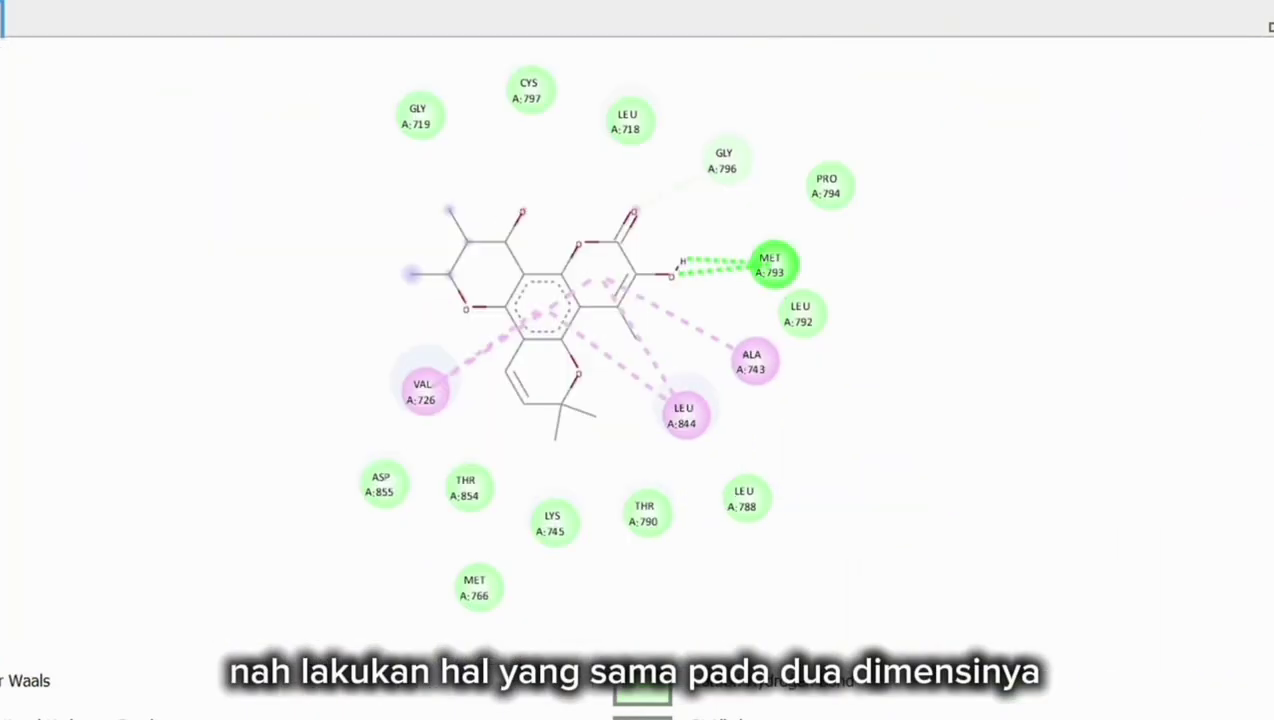
Step: Adjust the placement and zoom of the 2D interaction diagram so the whole structure fits the window
{"action": "left_click_drag", "start_coordinate": [690, 390], "coordinate": [447, 406]}
{"action": "scroll", "coordinate": [448, 404], "scroll_direction": "up", "scroll_amount": 1}
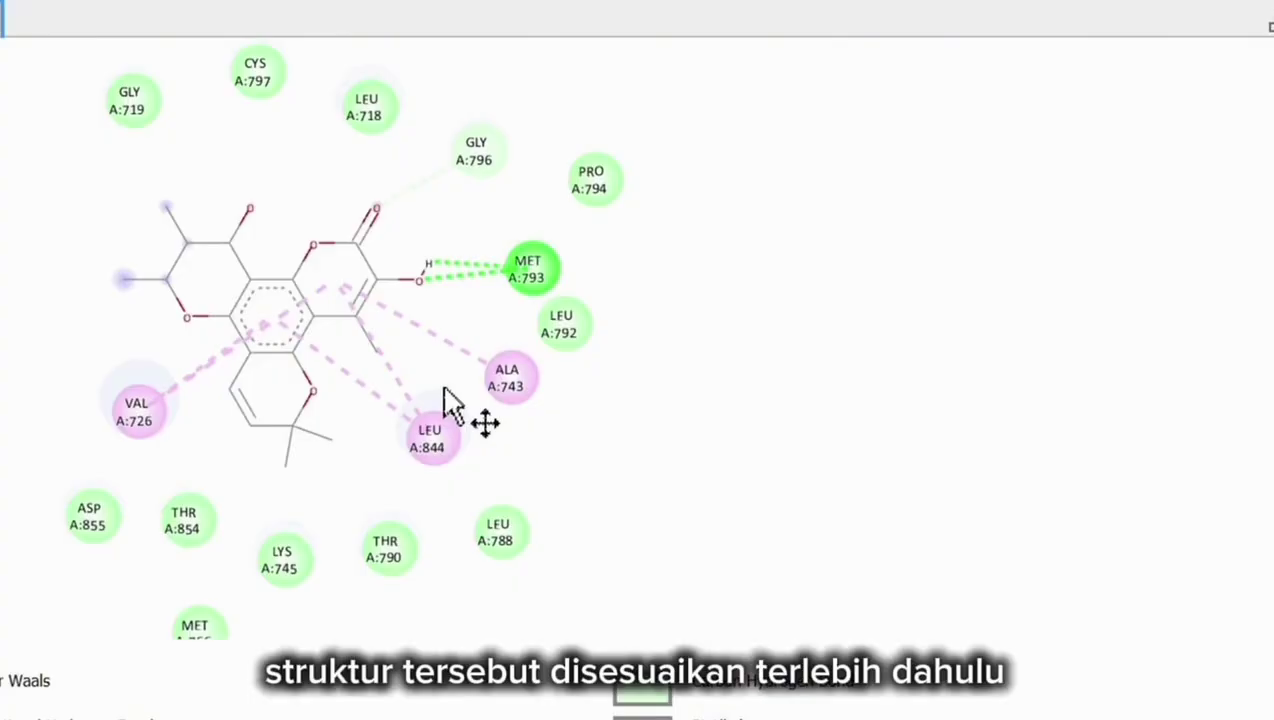
{"action": "scroll", "coordinate": [446, 392], "scroll_direction": "down", "scroll_amount": 1}
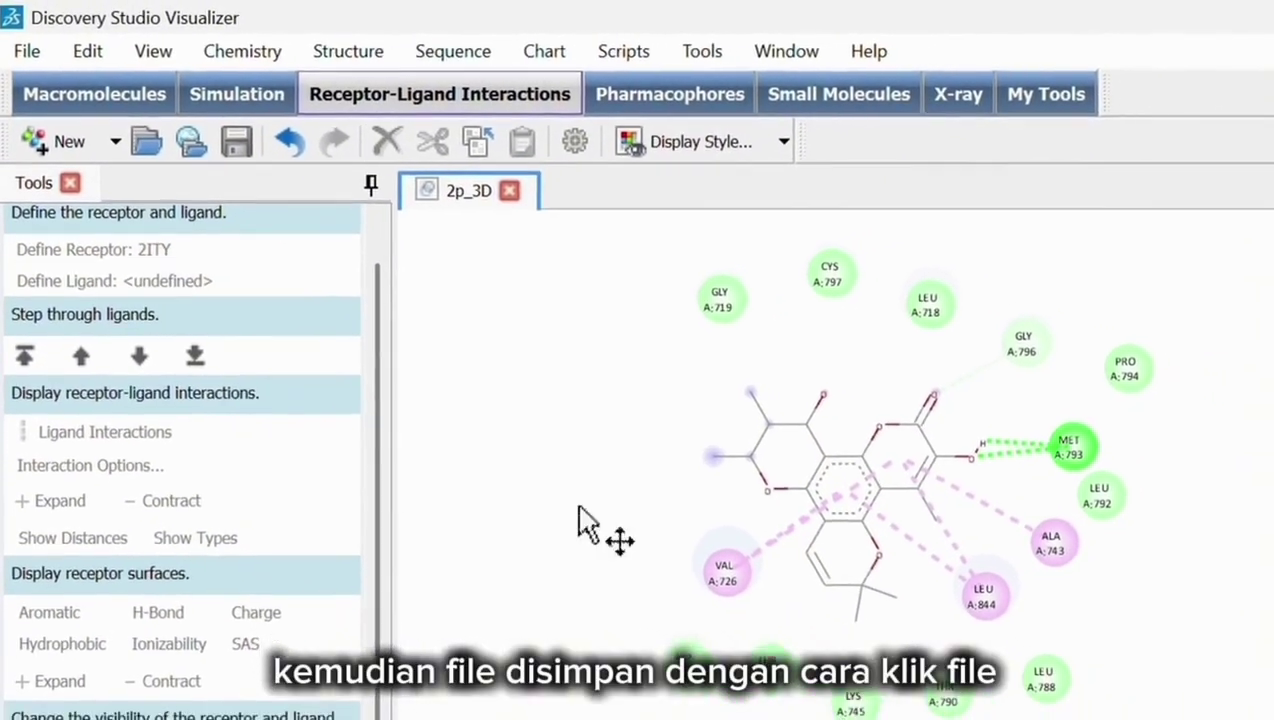
Step: Save the 2D interaction diagram as Image Files under the name 2p_2D in the HASIL DOCKING folder
{"action": "left_click", "coordinate": [26, 49]}
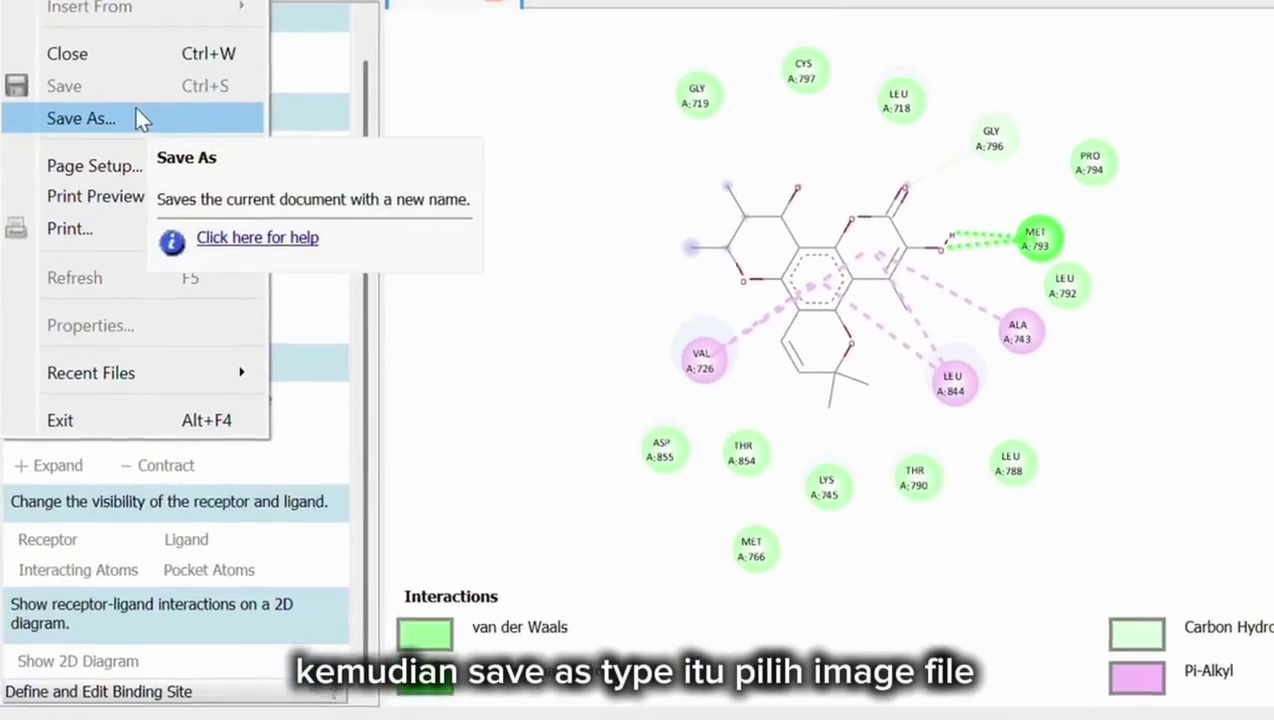
{"action": "left_click", "coordinate": [125, 280]}
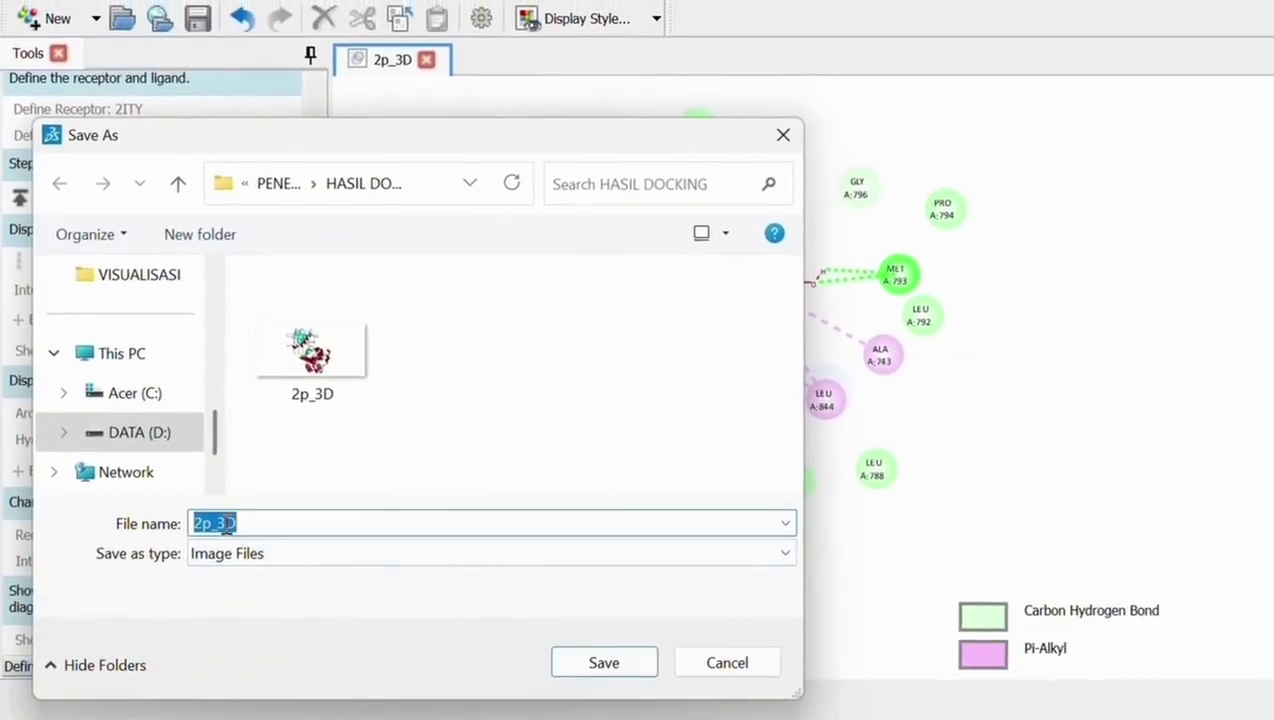
{"action": "left_click", "coordinate": [220, 521]}
{"action": "key", "text": "BackSpace"}
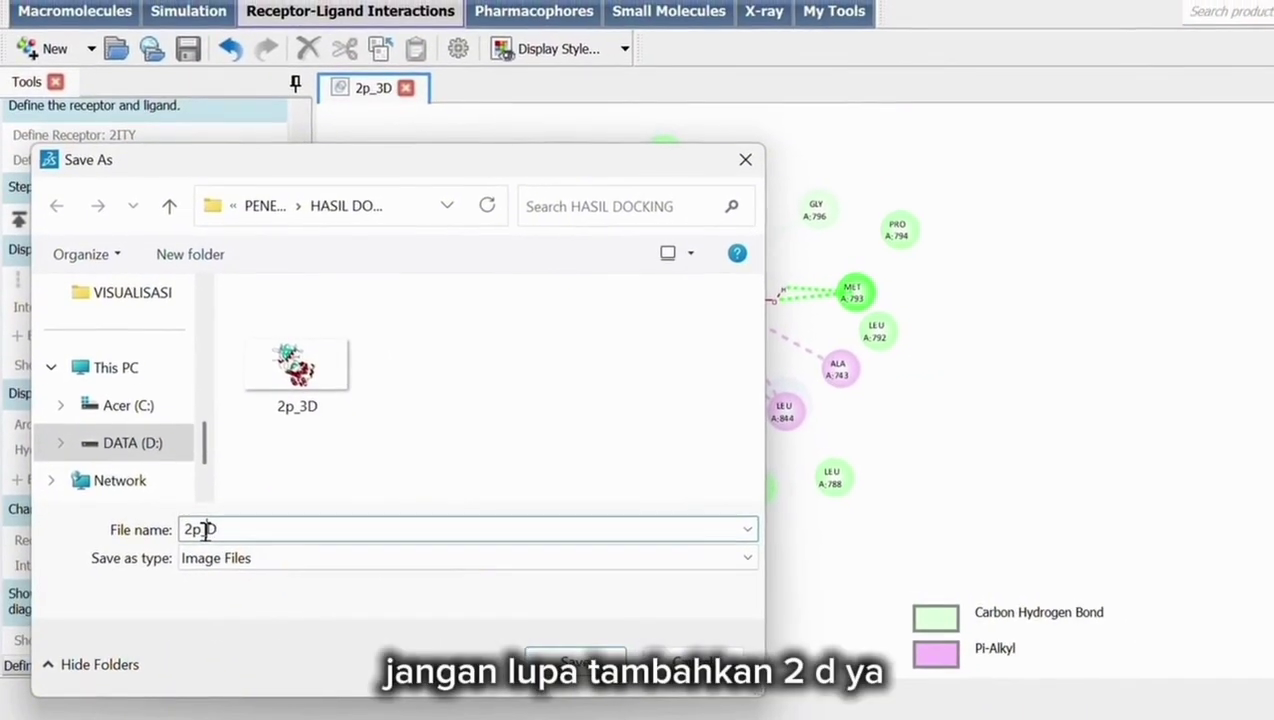
{"action": "type", "text": "2"}
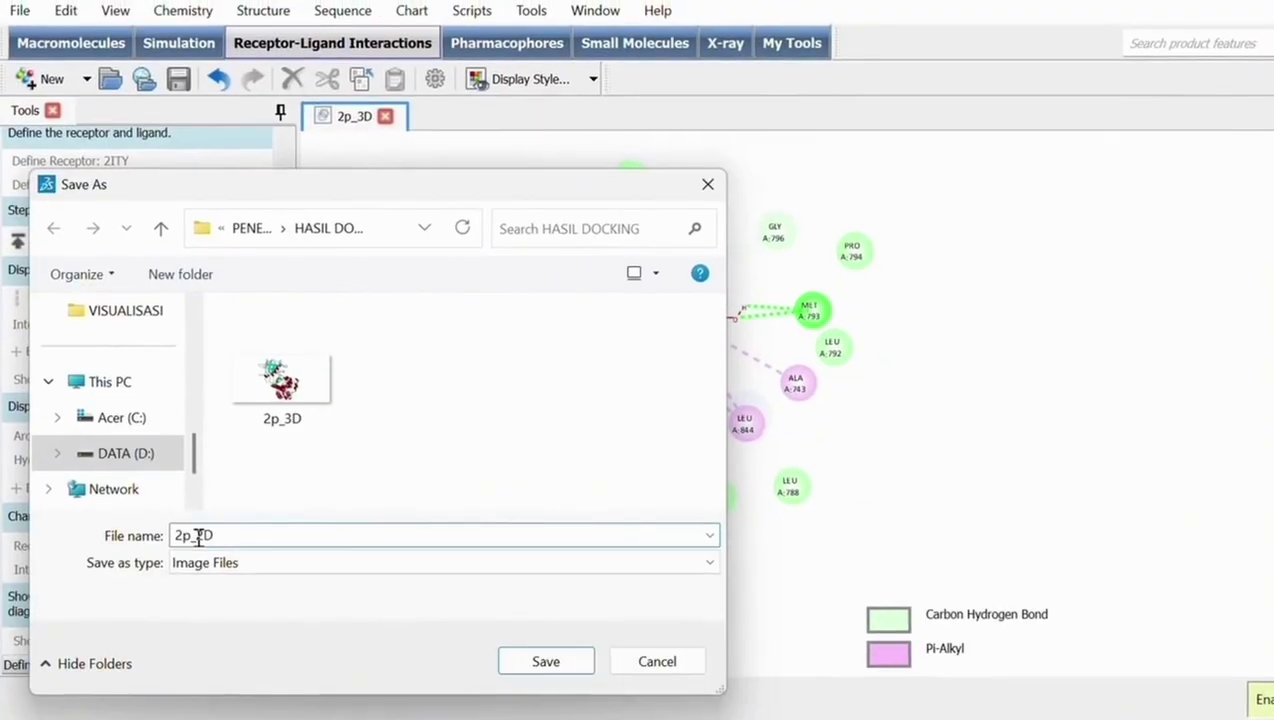
{"action": "left_click", "coordinate": [585, 663]}
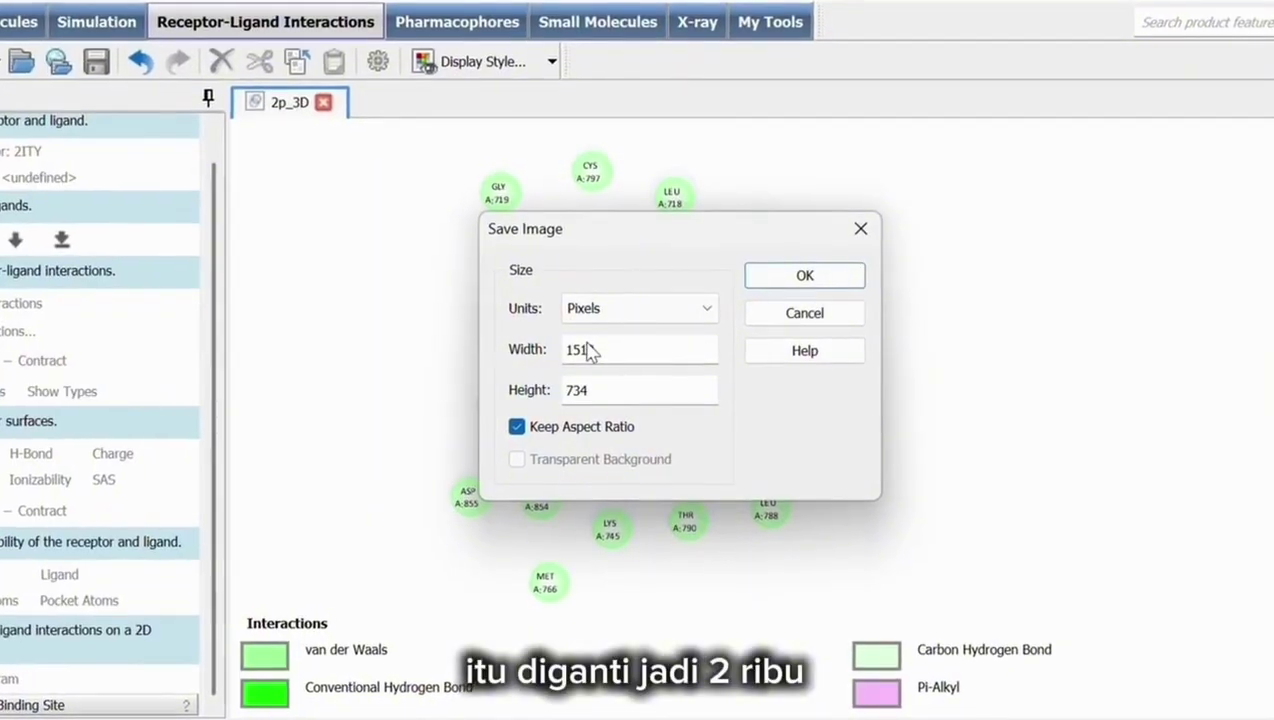
Step: Set the 2D diagram image's width to 2000 pixels and finish the export
{"action": "left_click_drag", "start_coordinate": [597, 352], "coordinate": [556, 353]}
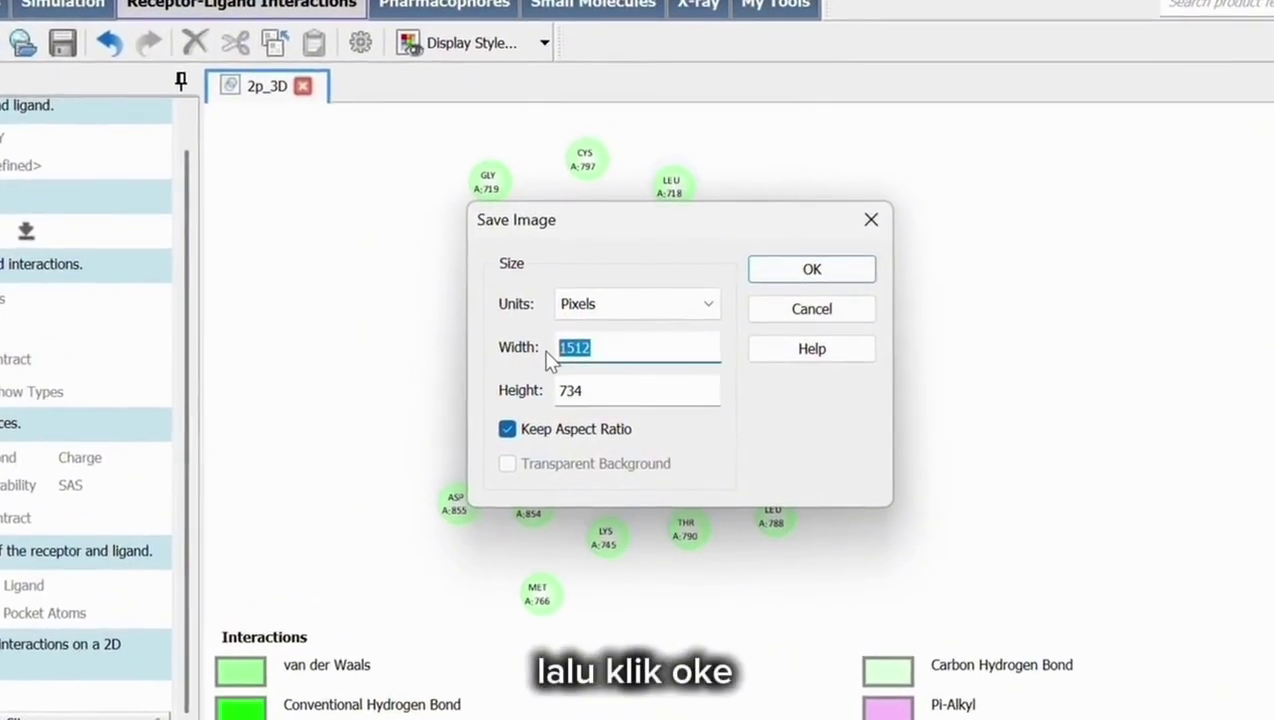
{"action": "type", "text": "2000"}
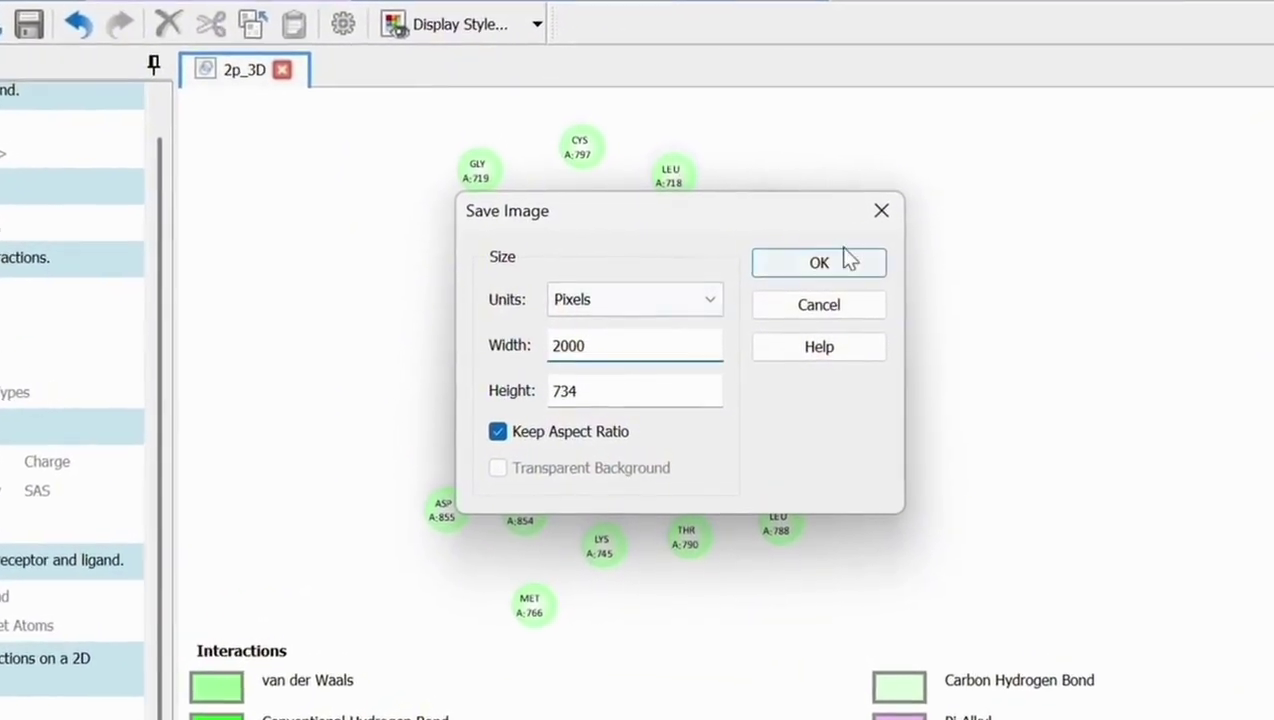
{"action": "left_click", "coordinate": [835, 263]}
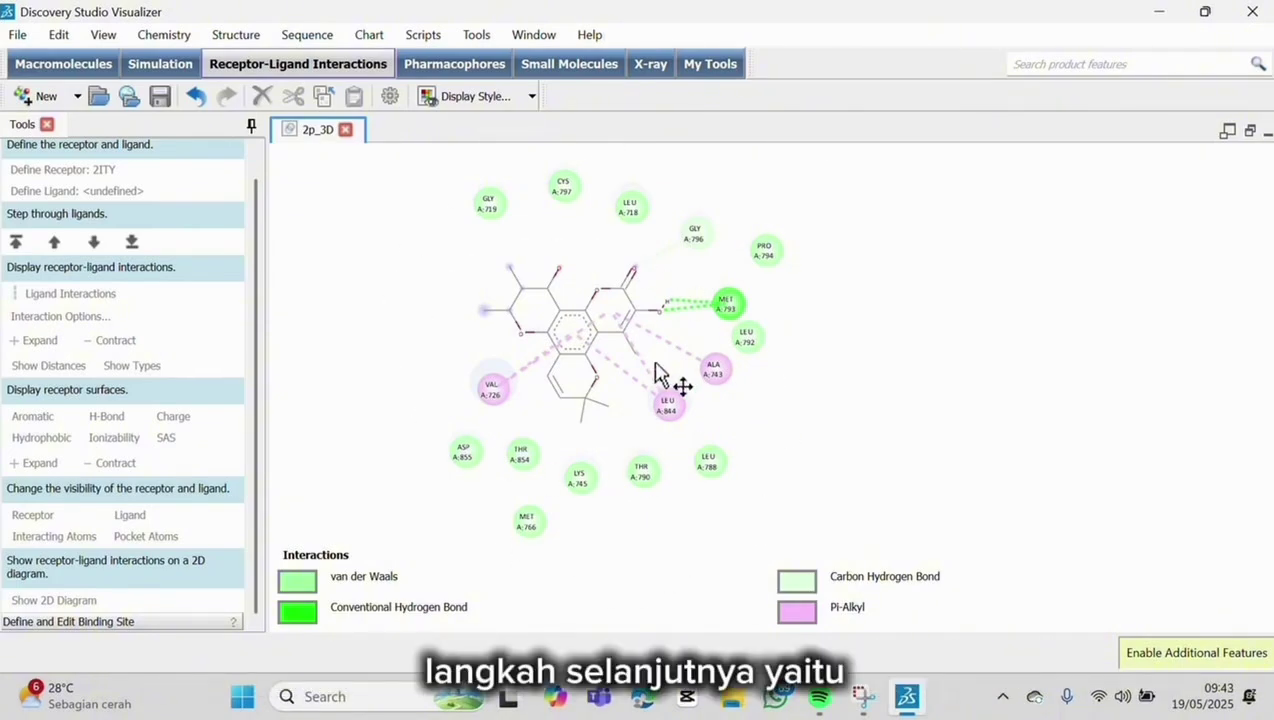
Step: Restore the 2D diagram window to its smaller size and maximize the 3D structure window
{"action": "left_click", "coordinate": [1250, 132]}
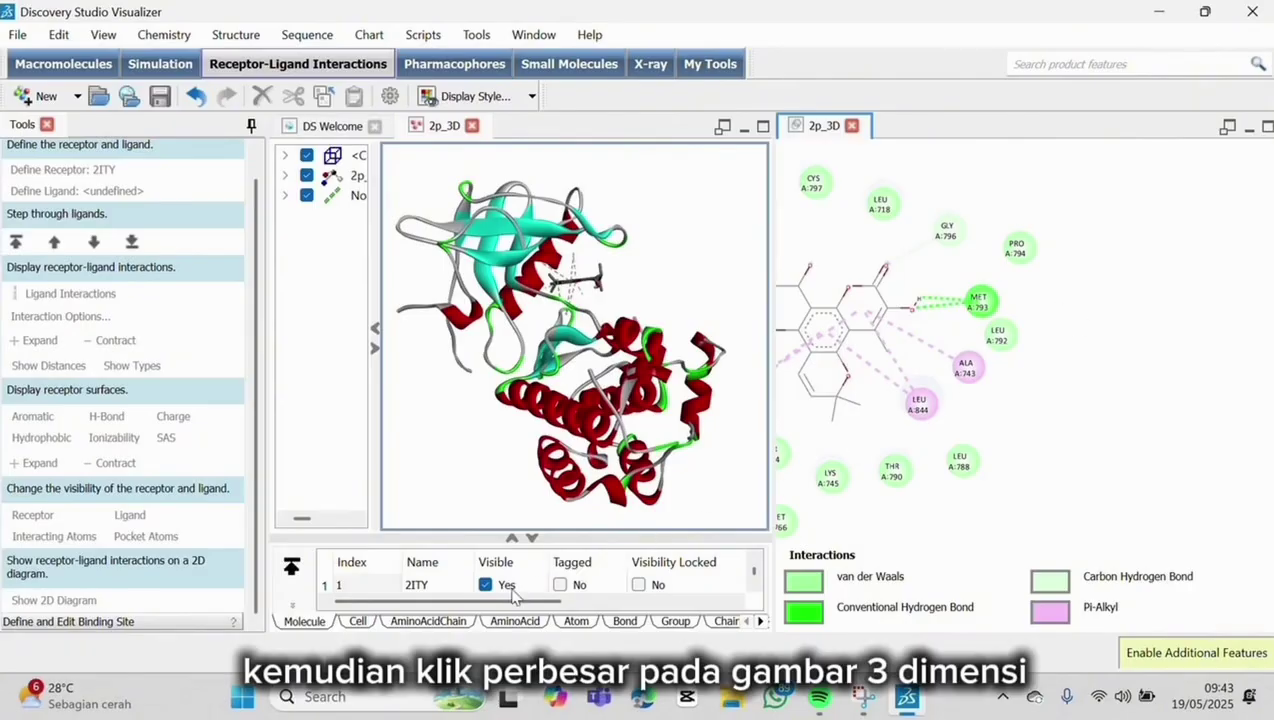
{"action": "left_click", "coordinate": [686, 238]}
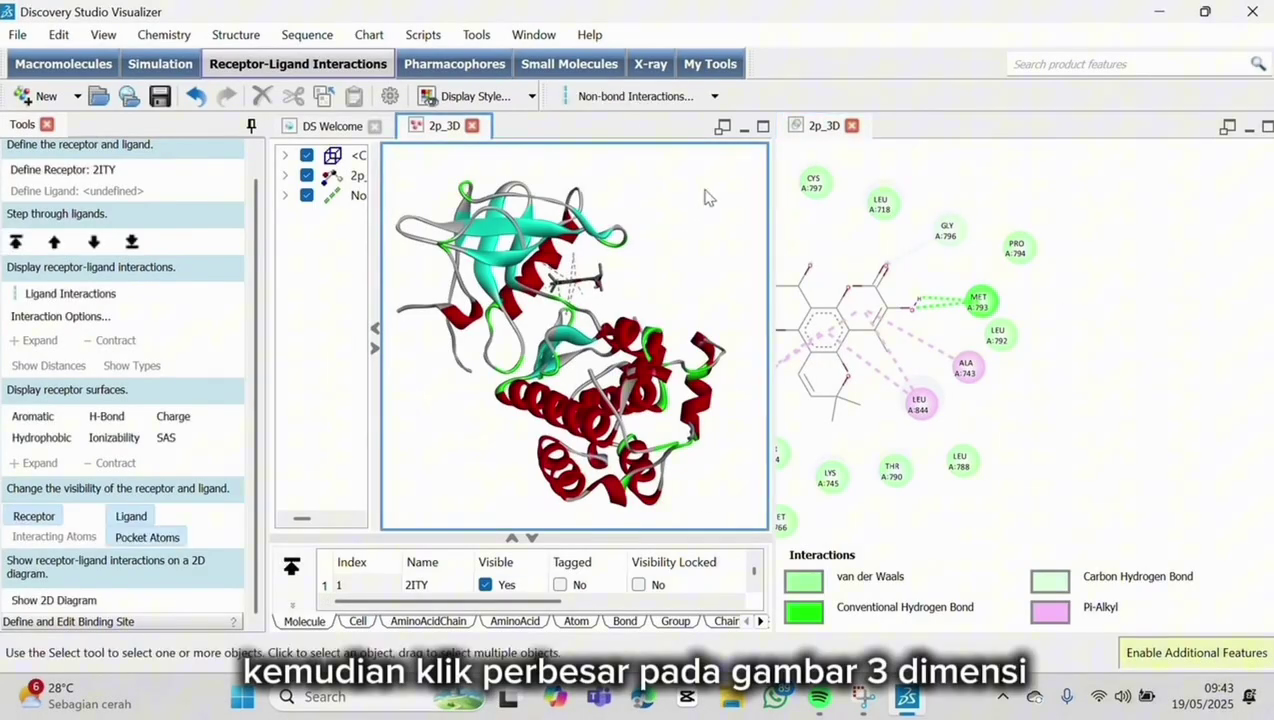
{"action": "left_click", "coordinate": [762, 127]}
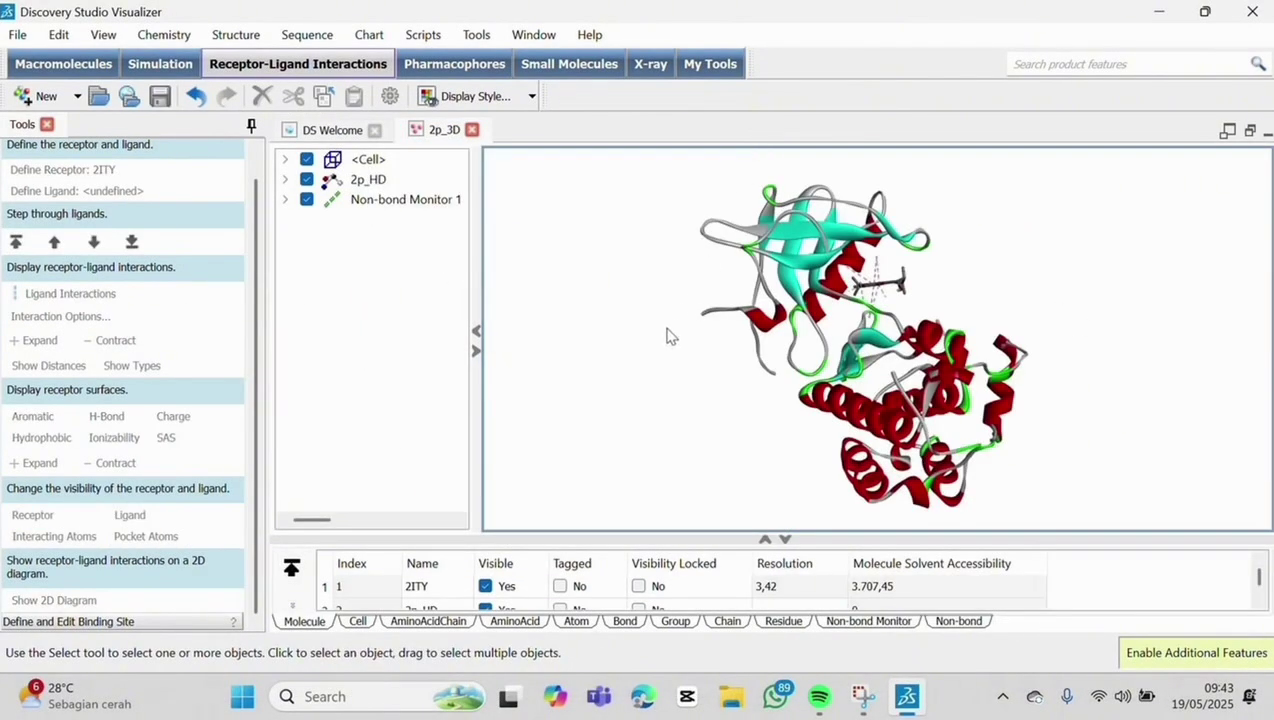
Step: Show the Non-bond data table in a taller pane and copy all of its rows
{"action": "left_click", "coordinate": [950, 622]}
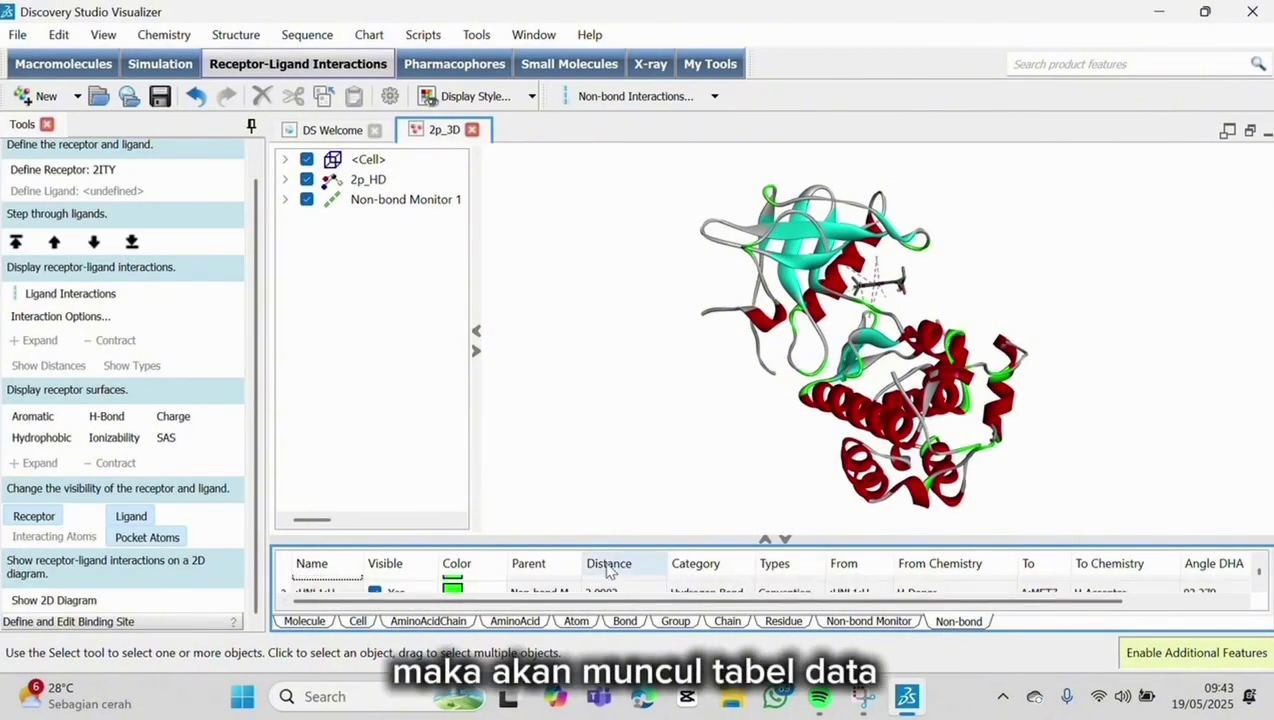
{"action": "scroll", "coordinate": [607, 569], "scroll_direction": "down", "scroll_amount": 1}
{"action": "scroll", "coordinate": [628, 585], "scroll_direction": "up", "scroll_amount": 2}
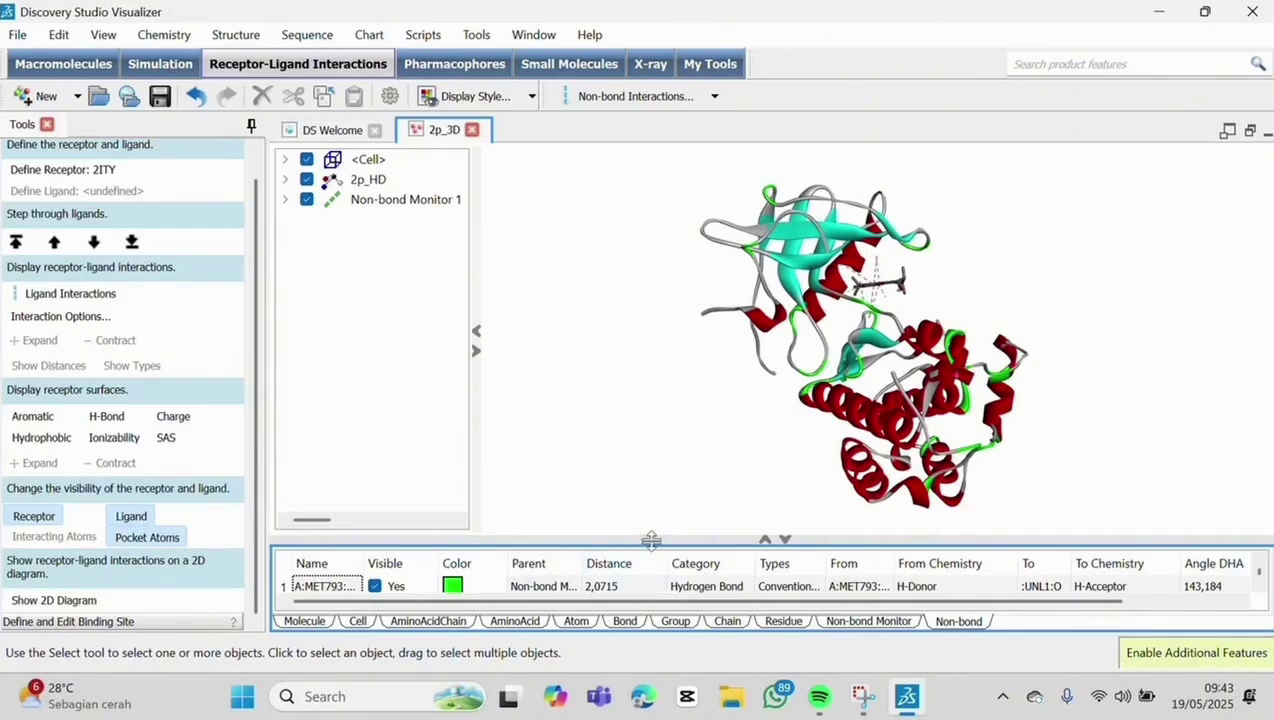
{"action": "left_click_drag", "start_coordinate": [651, 540], "coordinate": [654, 513]}
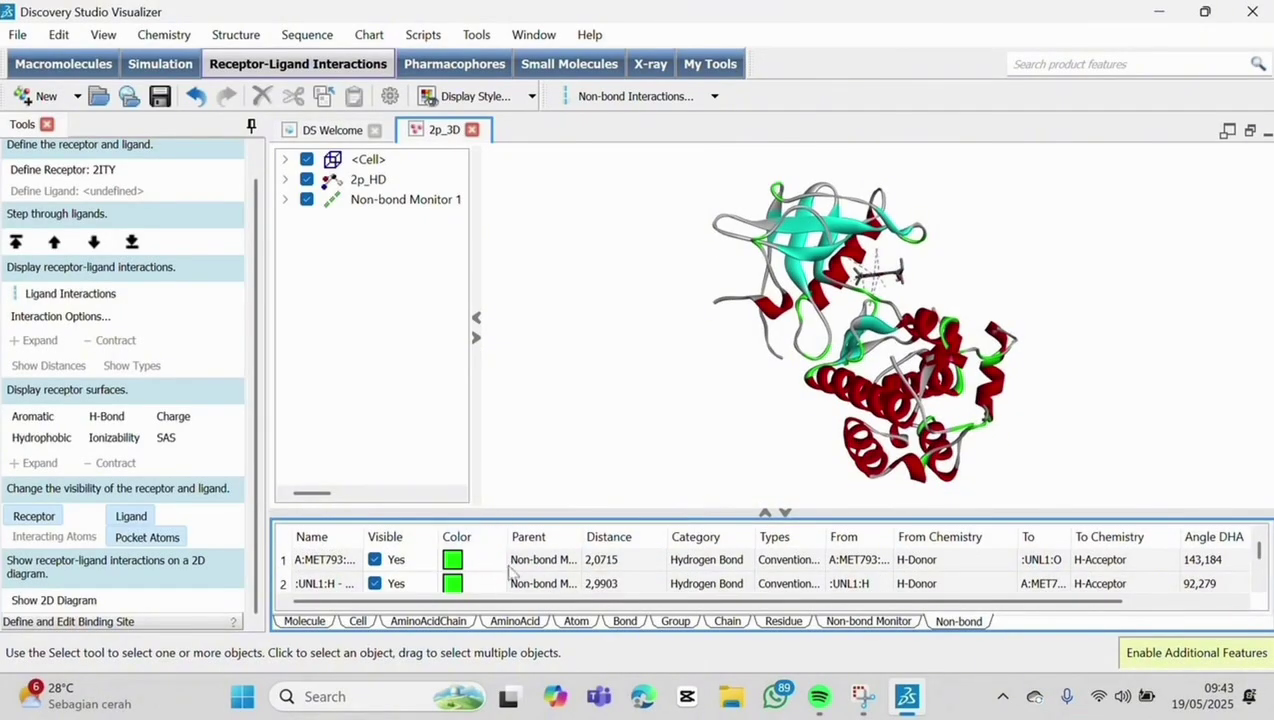
{"action": "left_click", "coordinate": [288, 542]}
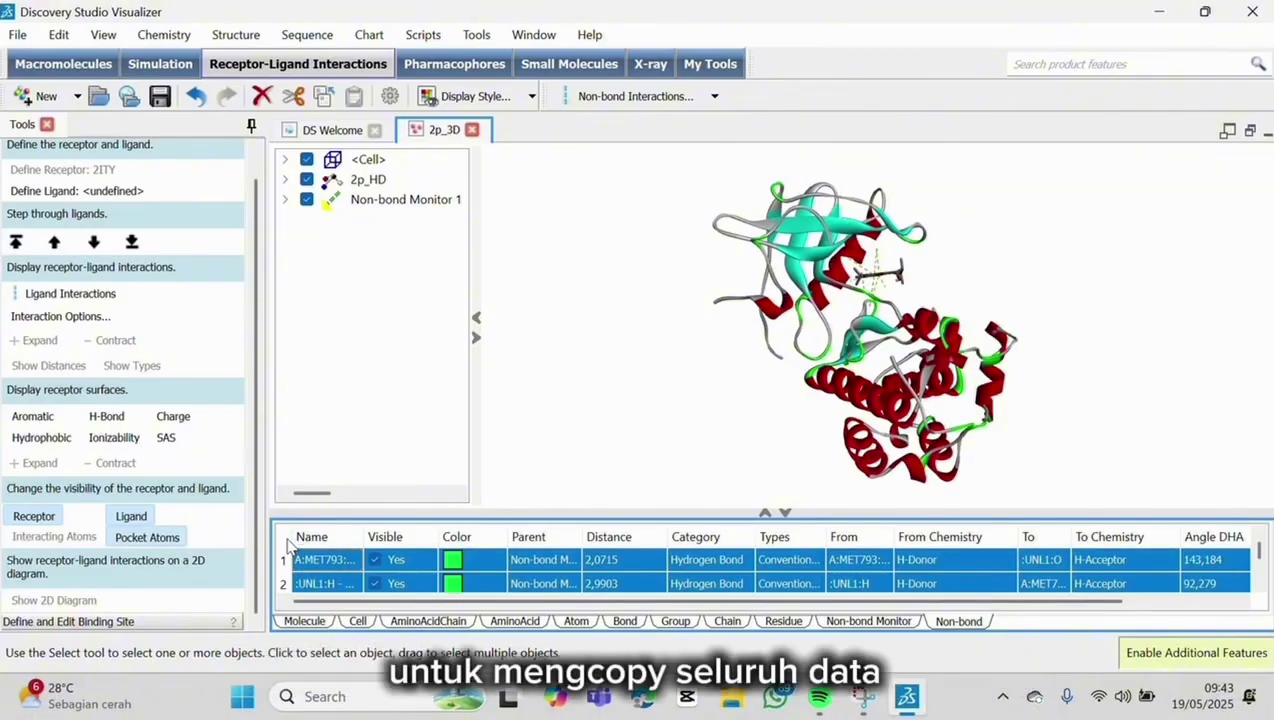
{"action": "key", "text": "ctrl+c"}
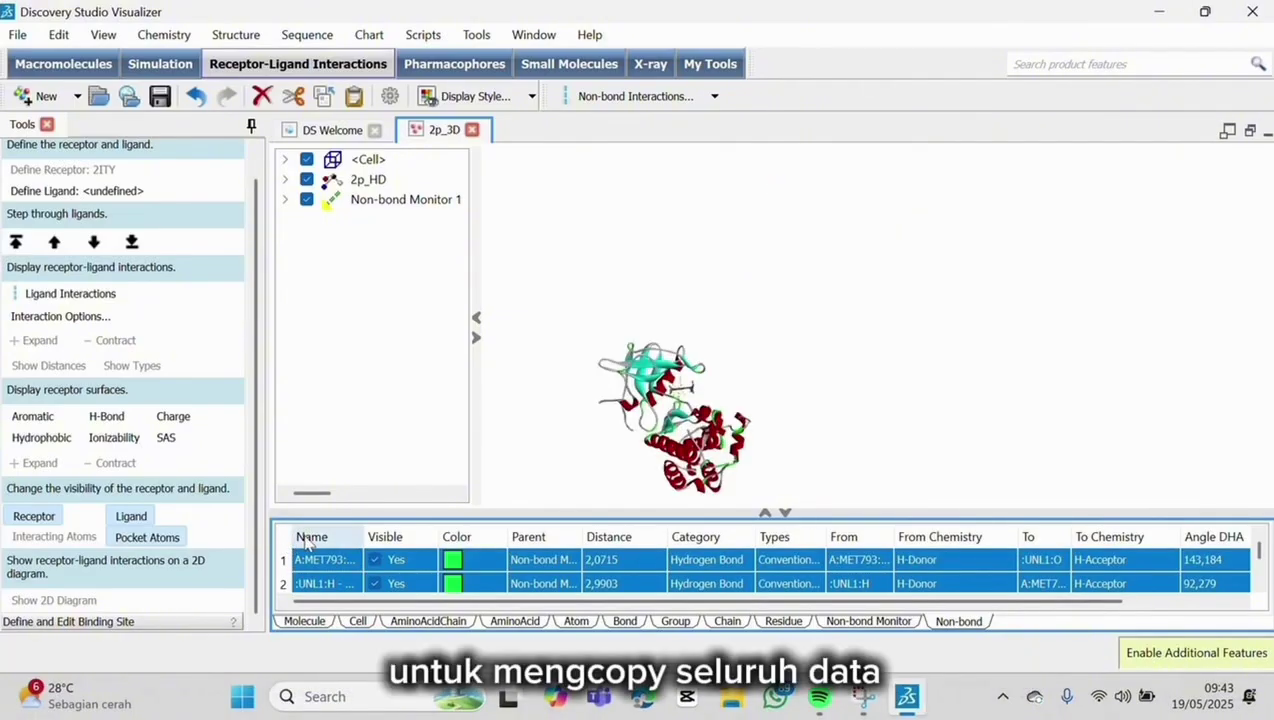
Step: Switch to Excel, create a blank workbook and paste the copied interaction data starting at cell A2
{"action": "left_click", "coordinate": [1163, 14]}
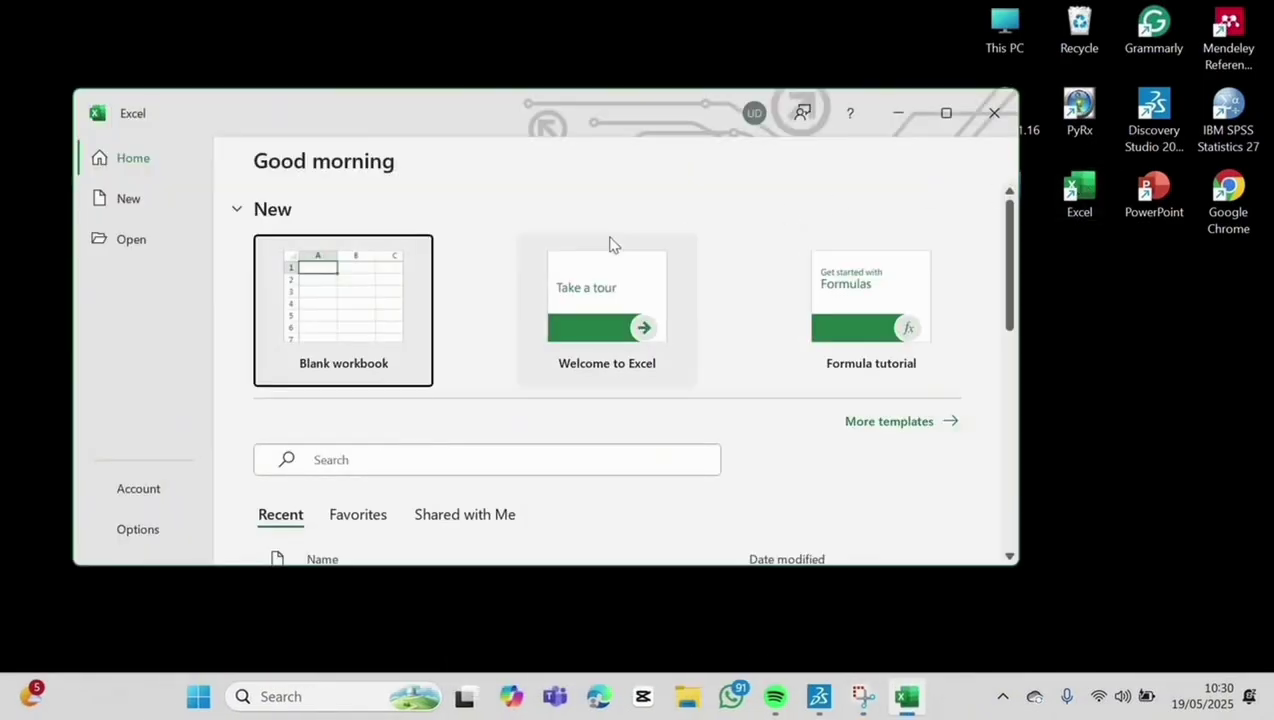
{"action": "left_click", "coordinate": [350, 298]}
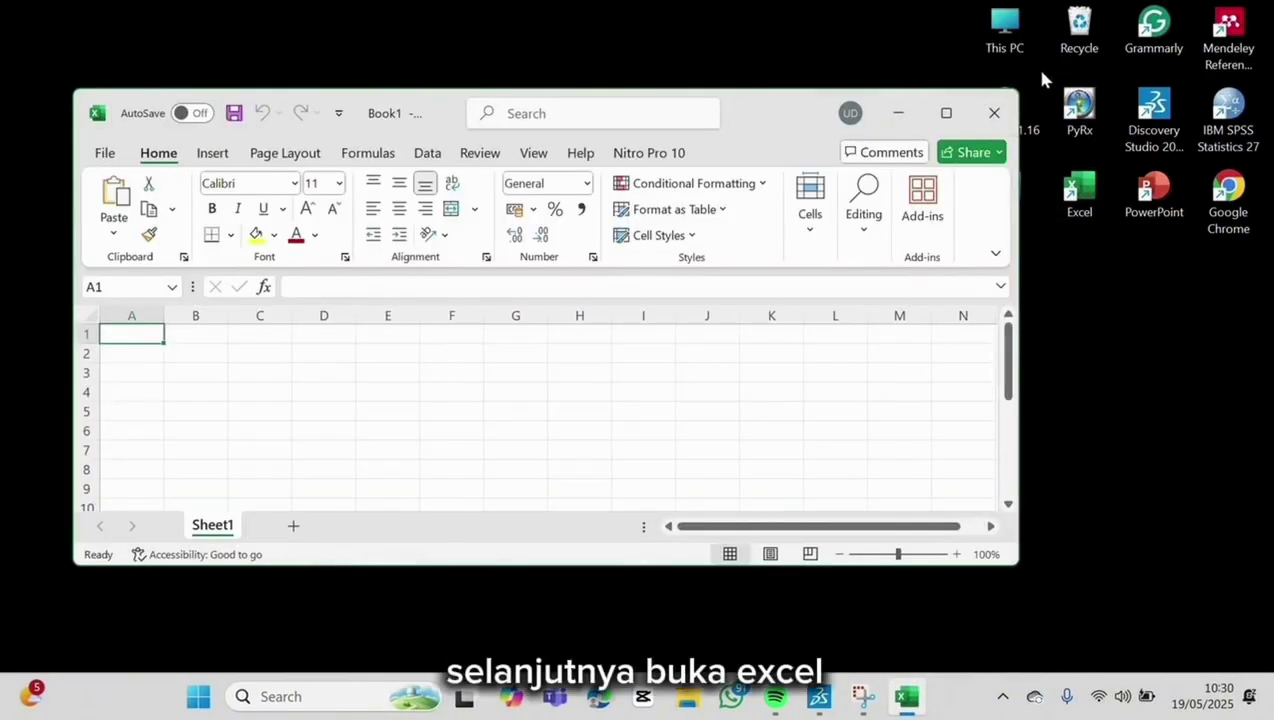
{"action": "left_click", "coordinate": [965, 113]}
{"action": "left_click", "coordinate": [40, 263]}
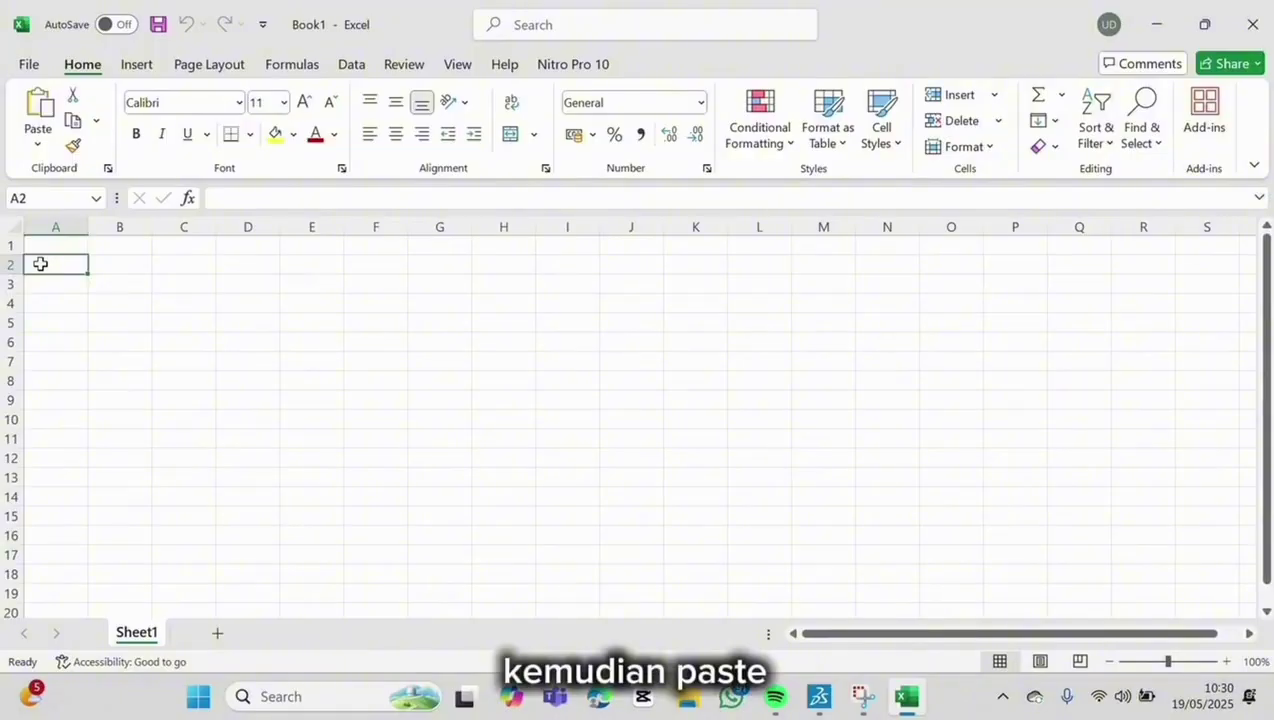
{"action": "key", "text": "ctrl+v"}
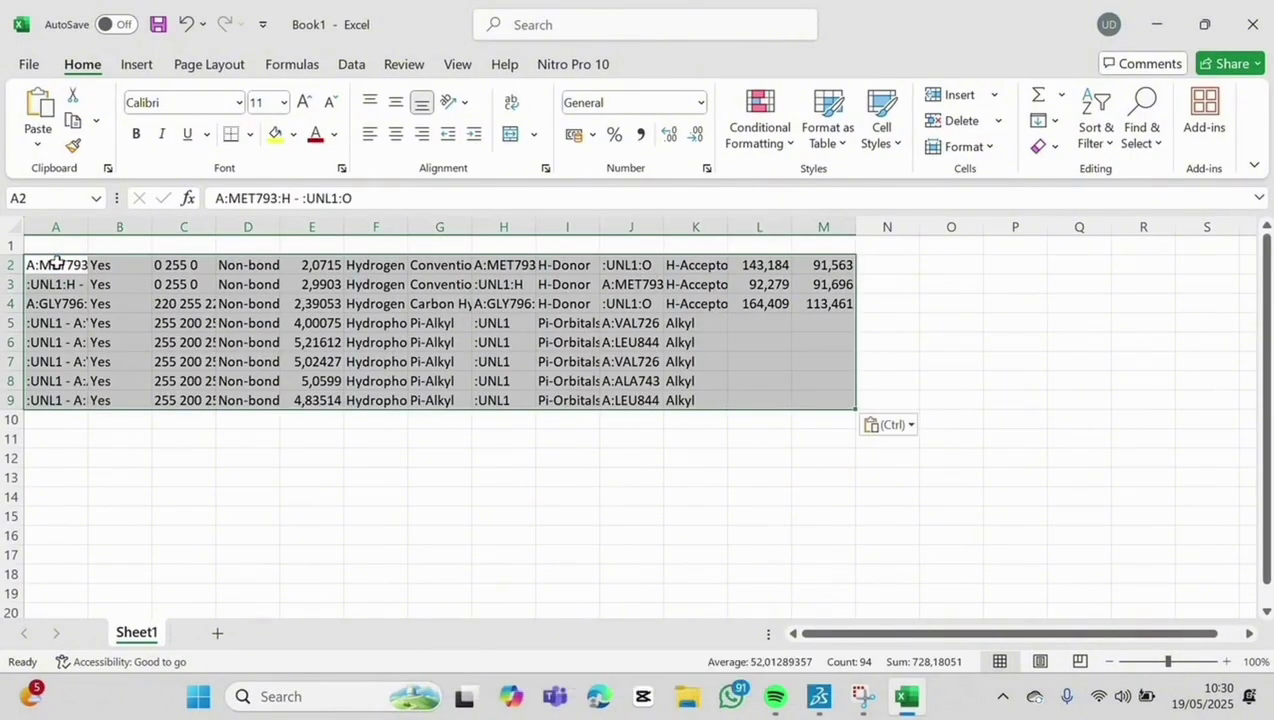
Step: Widen columns A, D and G of the pasted table so their entries fit
{"action": "left_click_drag", "start_coordinate": [87, 228], "coordinate": [175, 235]}
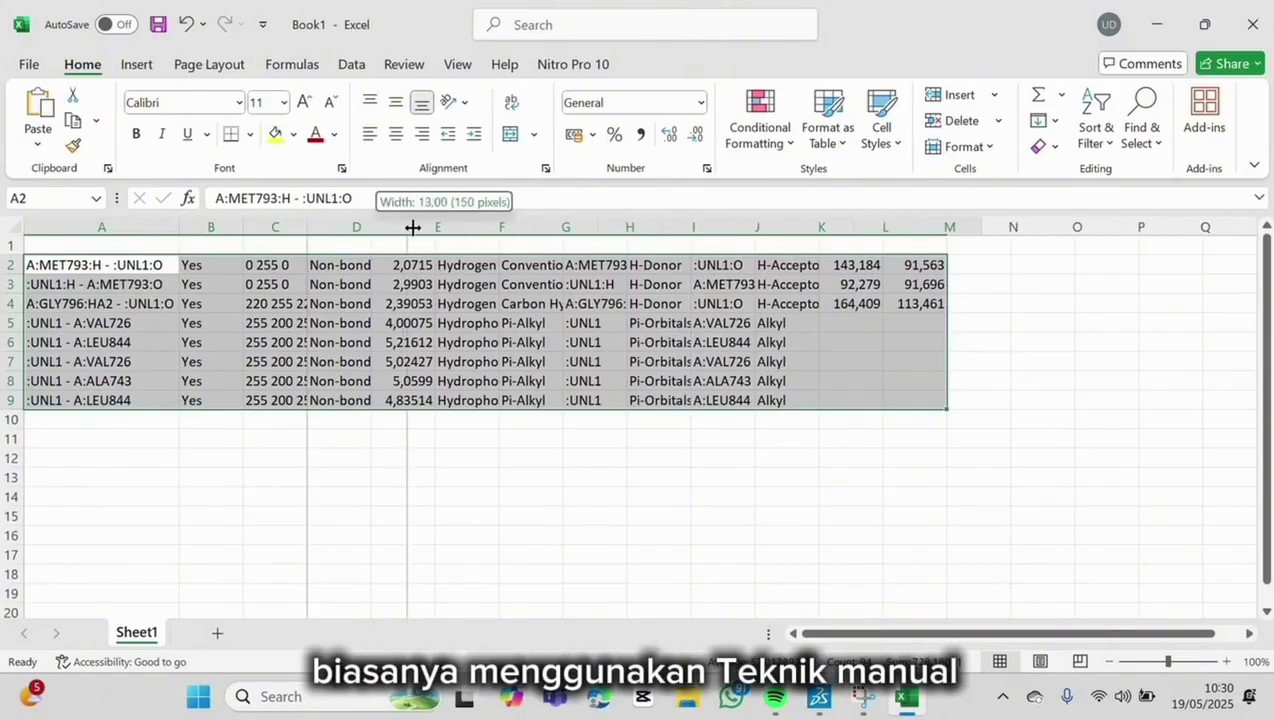
{"action": "left_click_drag", "start_coordinate": [450, 231], "coordinate": [451, 231]}
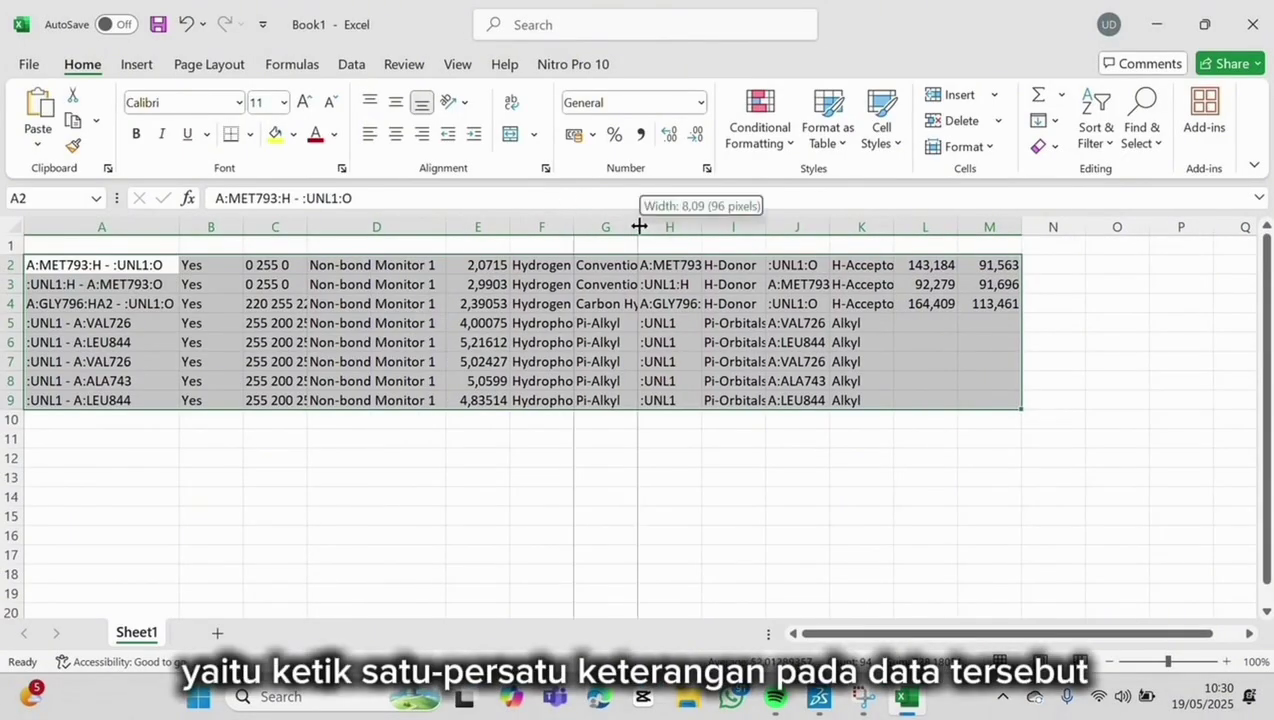
{"action": "left_click_drag", "start_coordinate": [702, 233], "coordinate": [766, 232]}
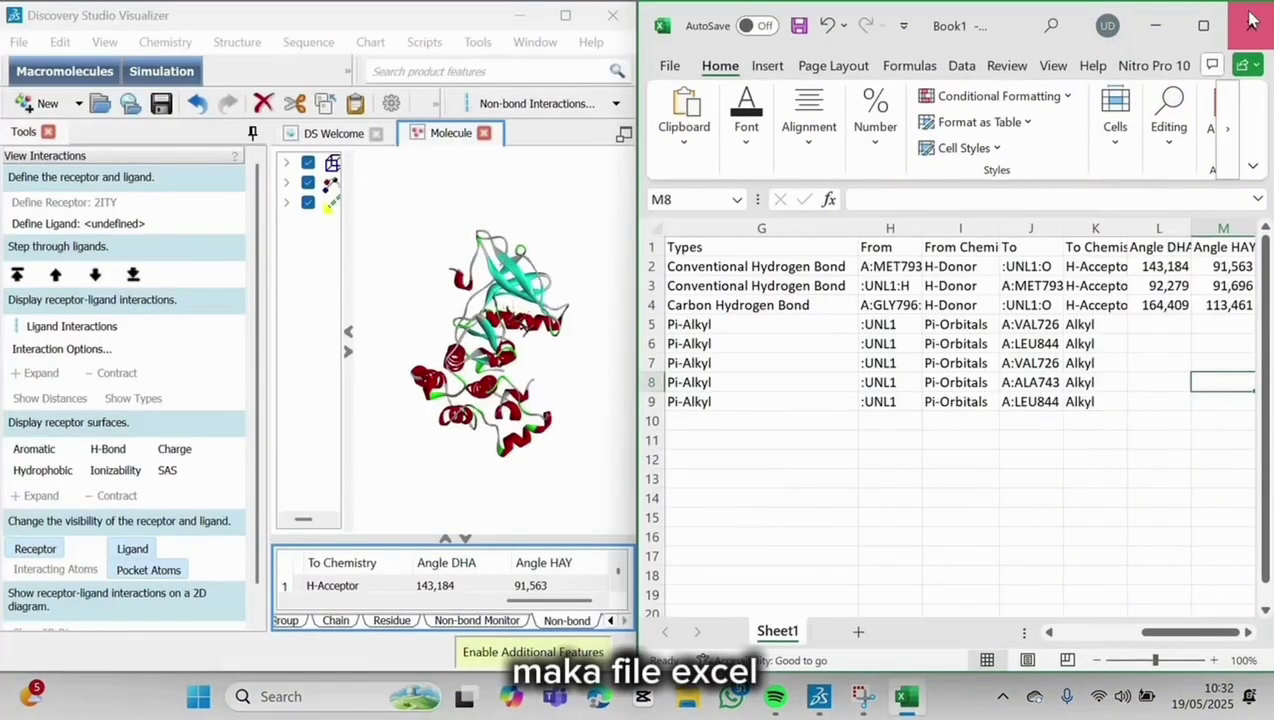
Step: Close the workbook and save it as Visualisasi 2p in the VISUALISASI folder under D: PENELITIAN
{"action": "left_click", "coordinate": [1252, 20]}
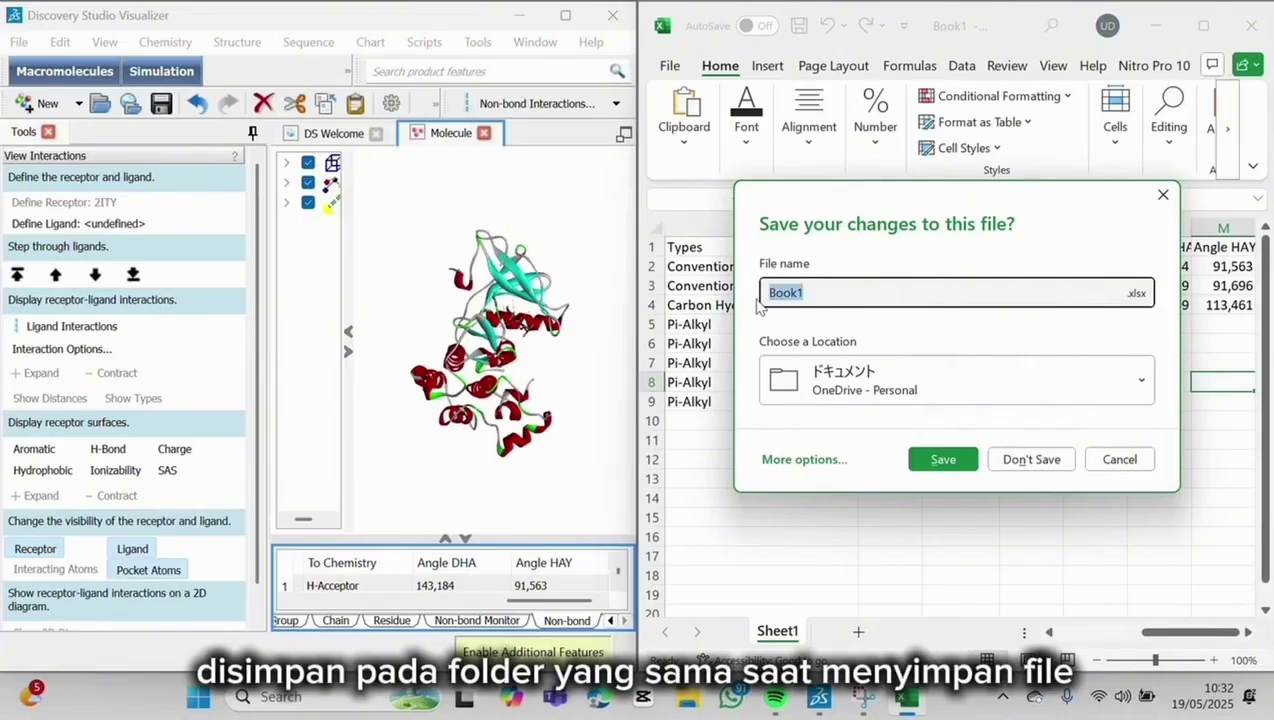
{"action": "type", "text": "Visualisasi 2p"}
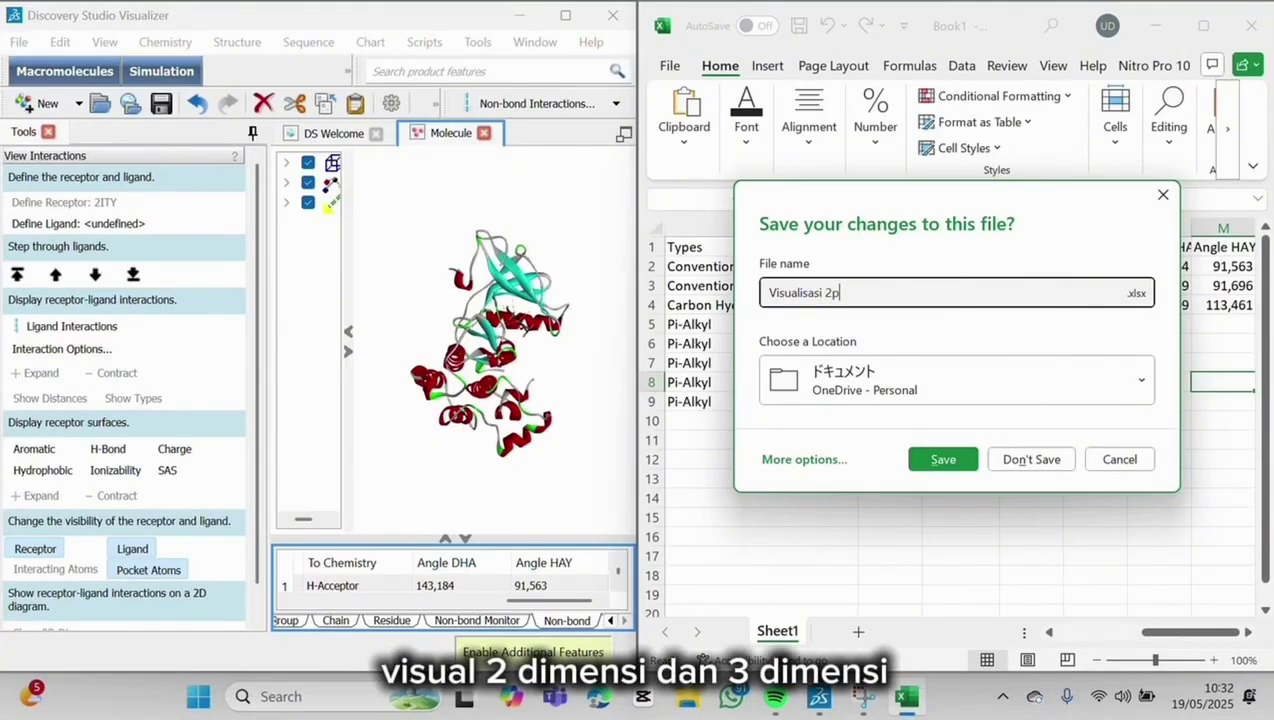
{"action": "left_click", "coordinate": [864, 378]}
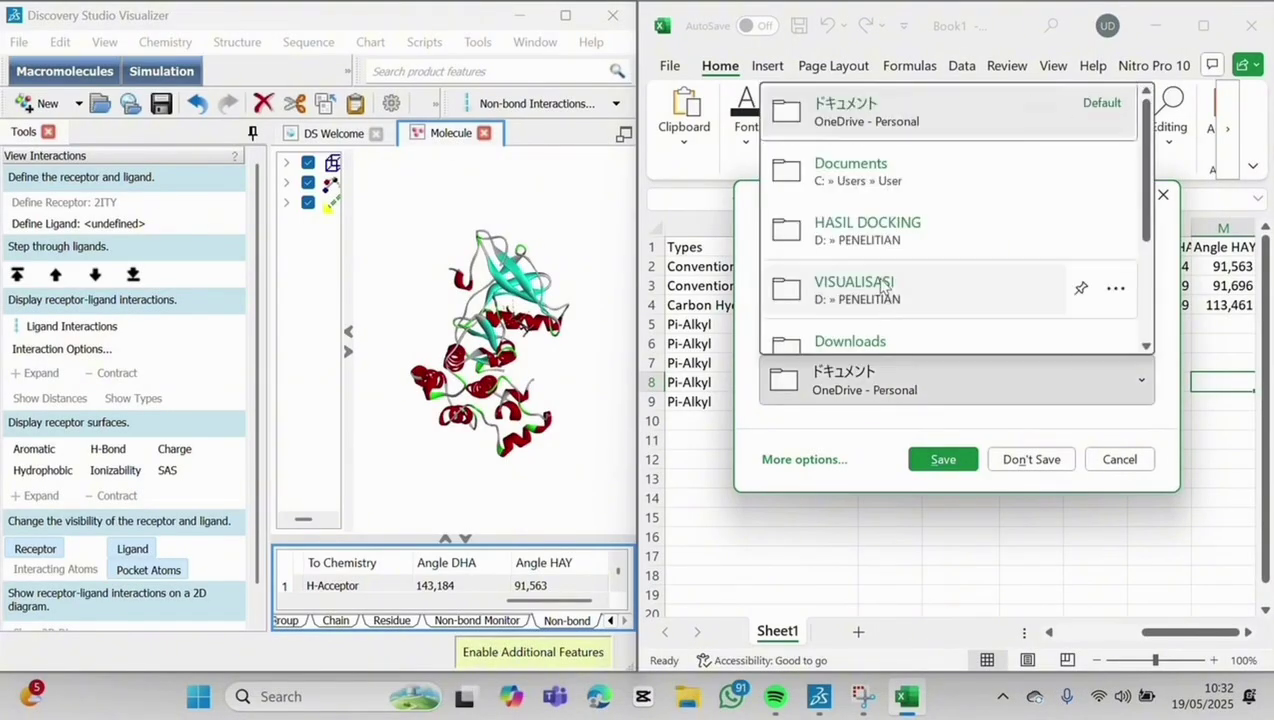
{"action": "left_click", "coordinate": [936, 284]}
{"action": "left_click", "coordinate": [943, 459]}
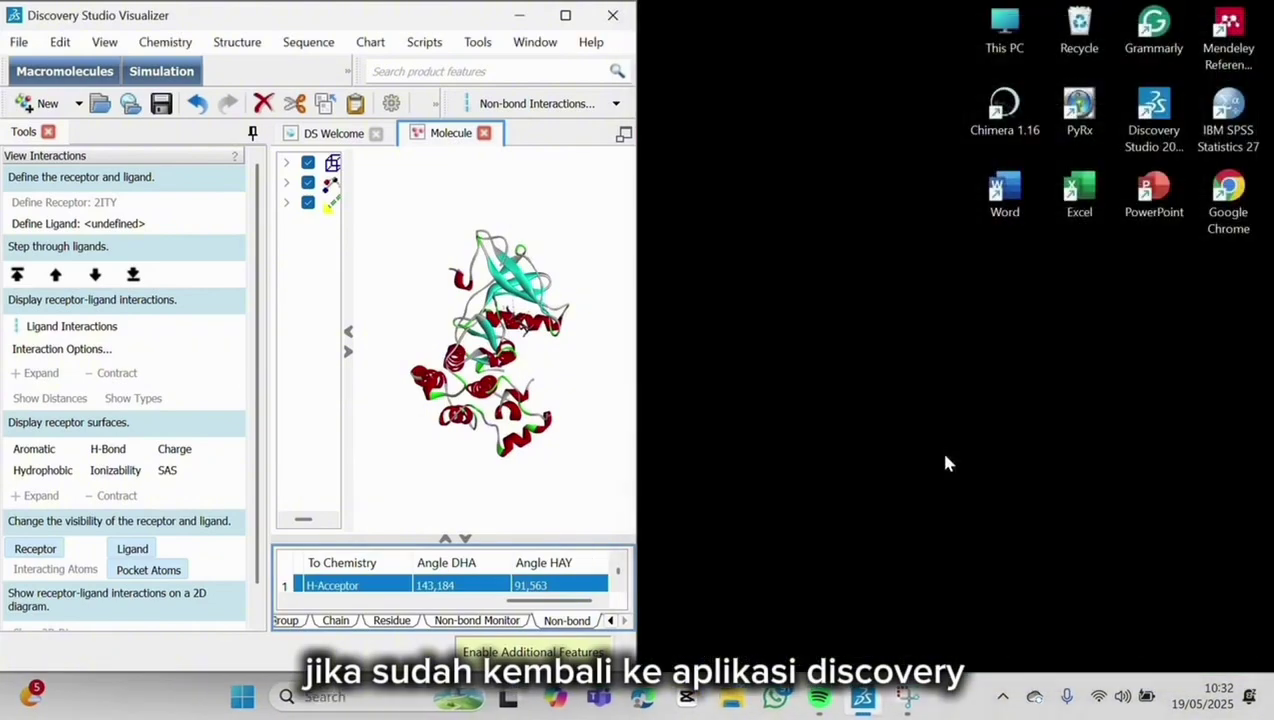
Step: Maximize the Discovery Studio Visualizer window and close the program without saving the changes
{"action": "left_click_drag", "start_coordinate": [395, 18], "coordinate": [393, 88]}
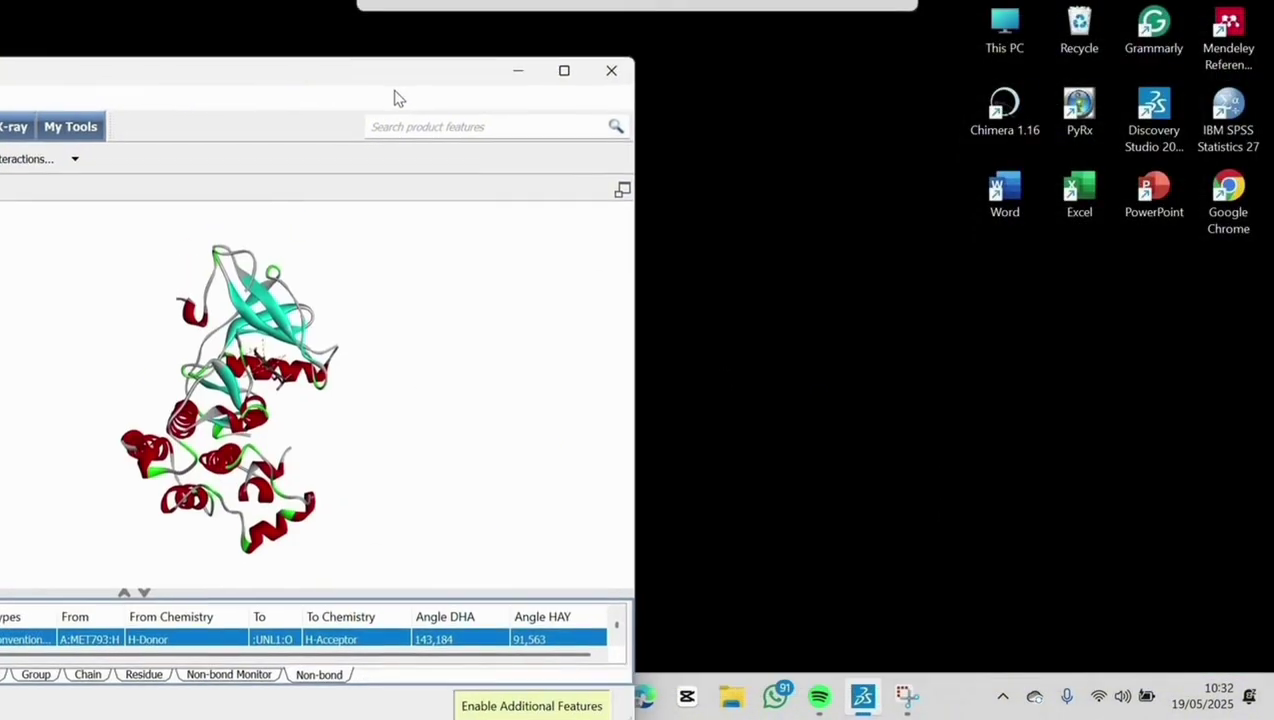
{"action": "left_click", "coordinate": [564, 71]}
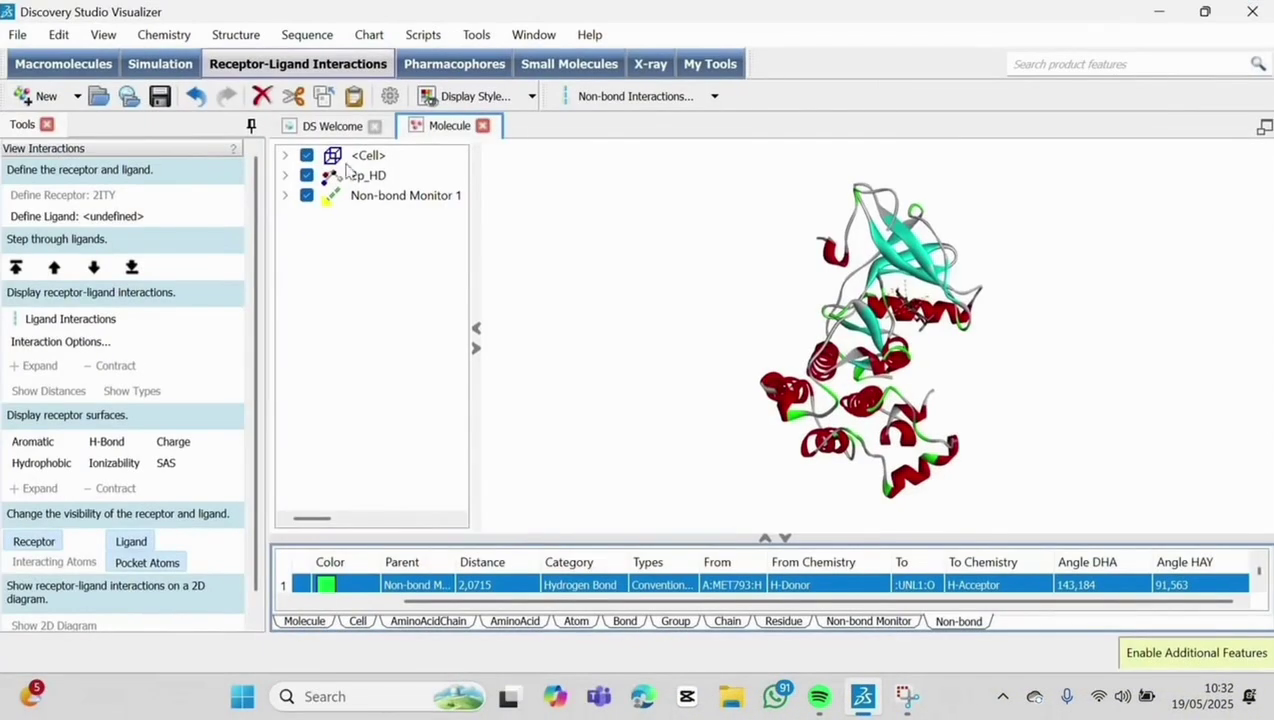
{"action": "left_click", "coordinate": [1251, 11]}
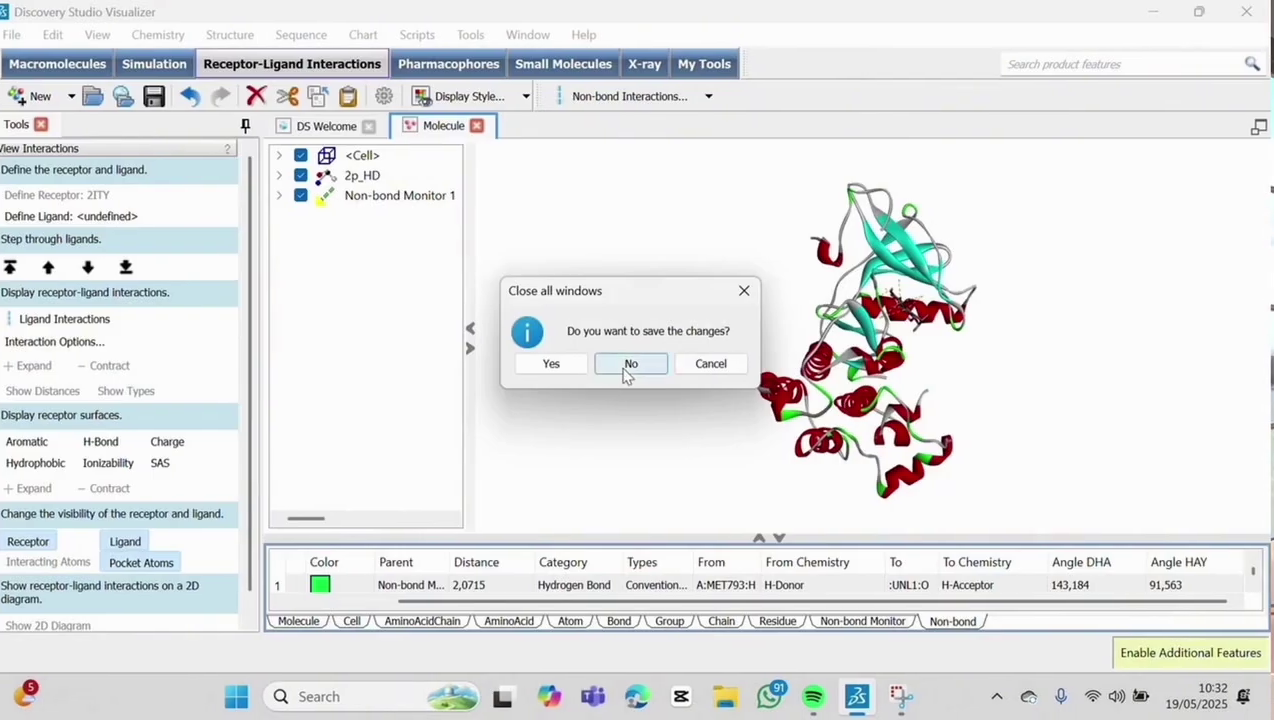
{"action": "left_click", "coordinate": [626, 368]}
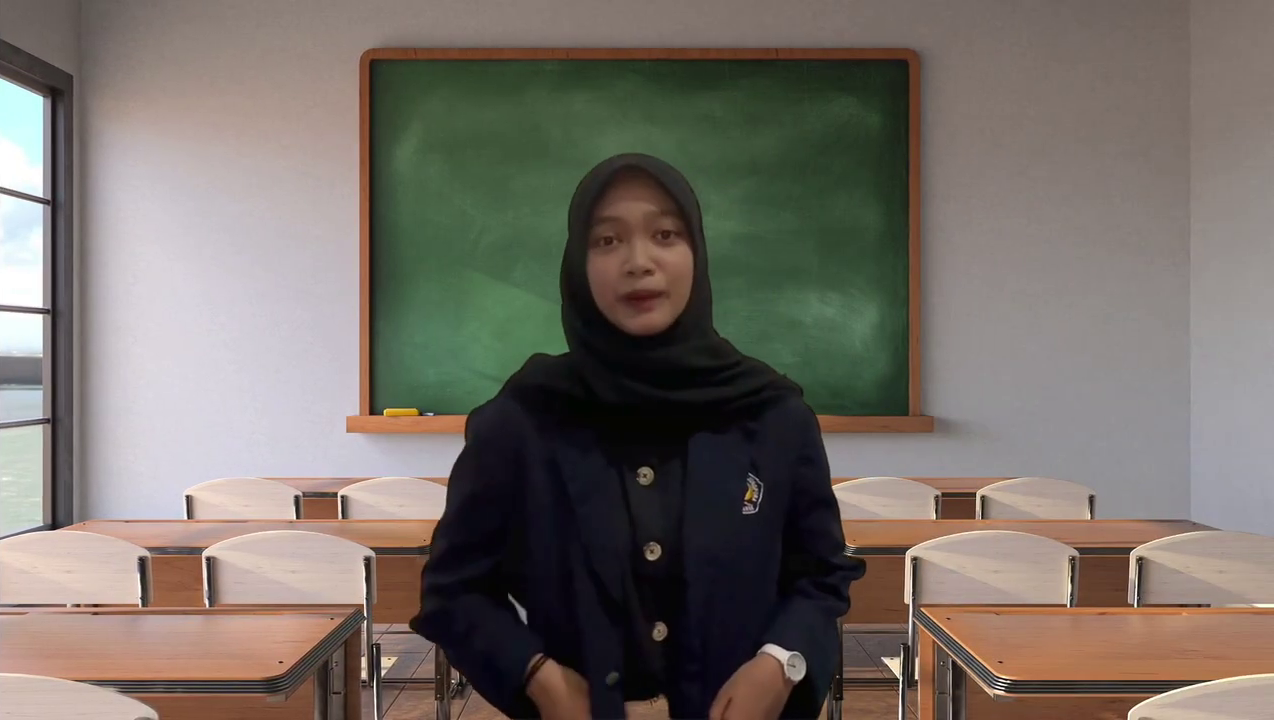